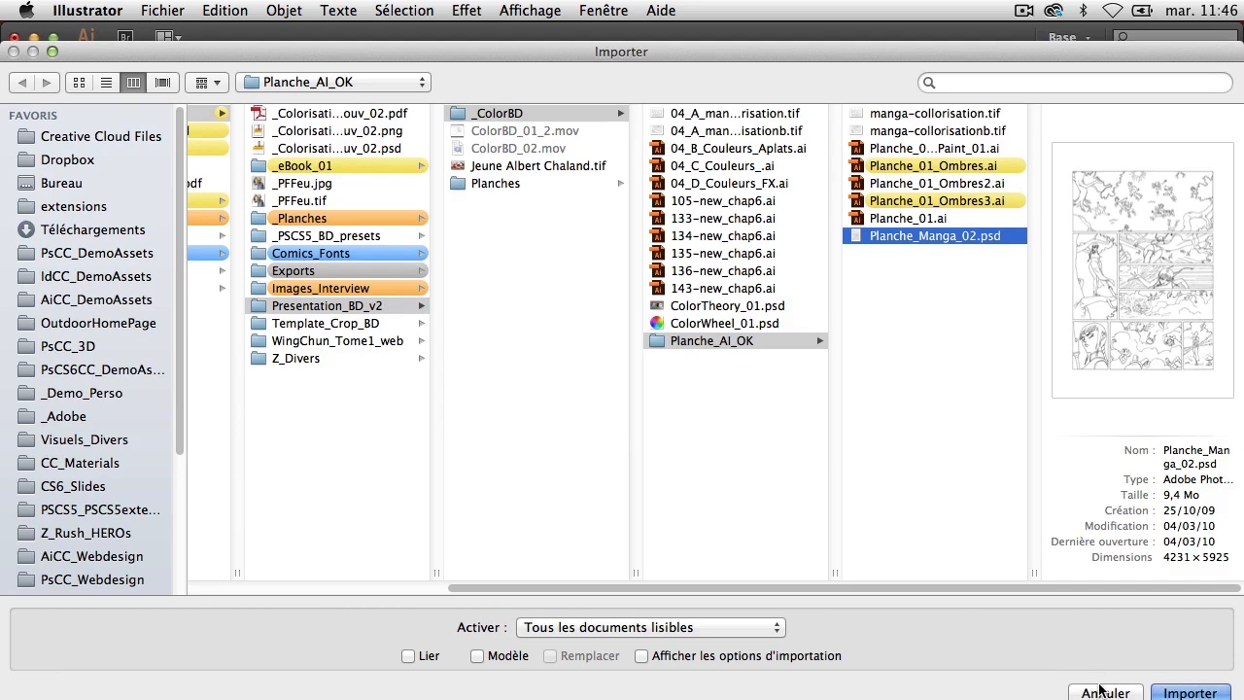
Step: Cancel the file import and examine the link details and upper line art of the CaseBD_01.psd image on the first artboard
click(1101, 692)
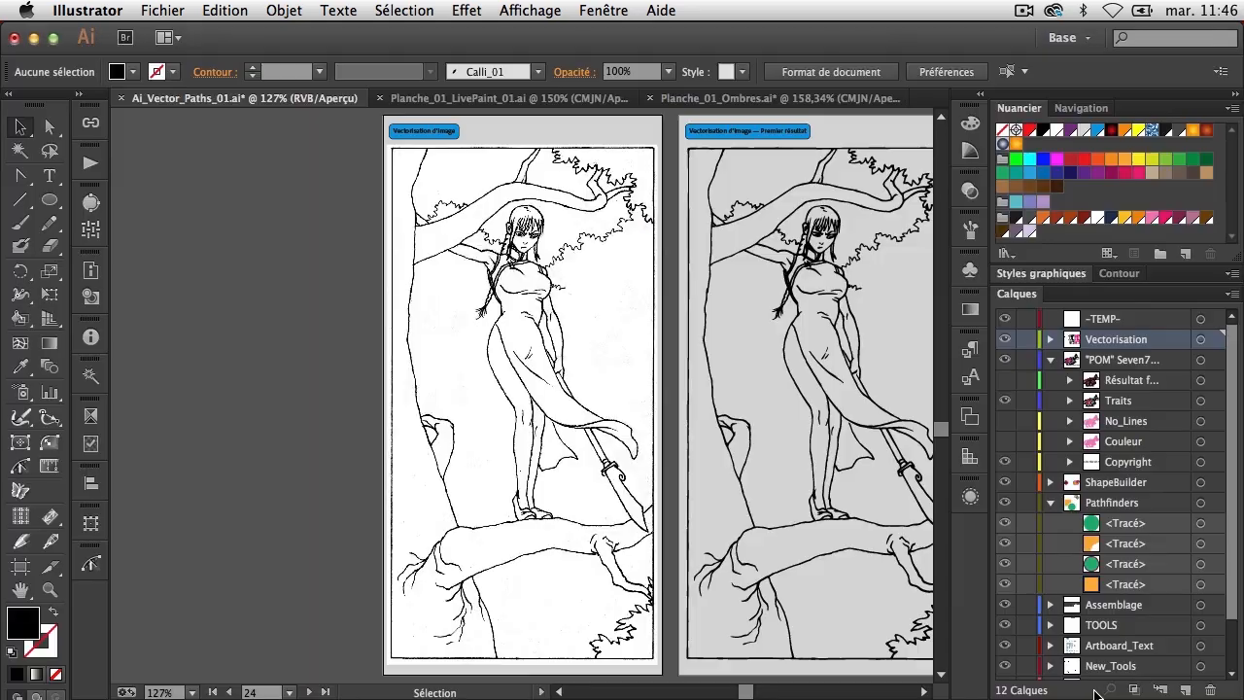
click(588, 492)
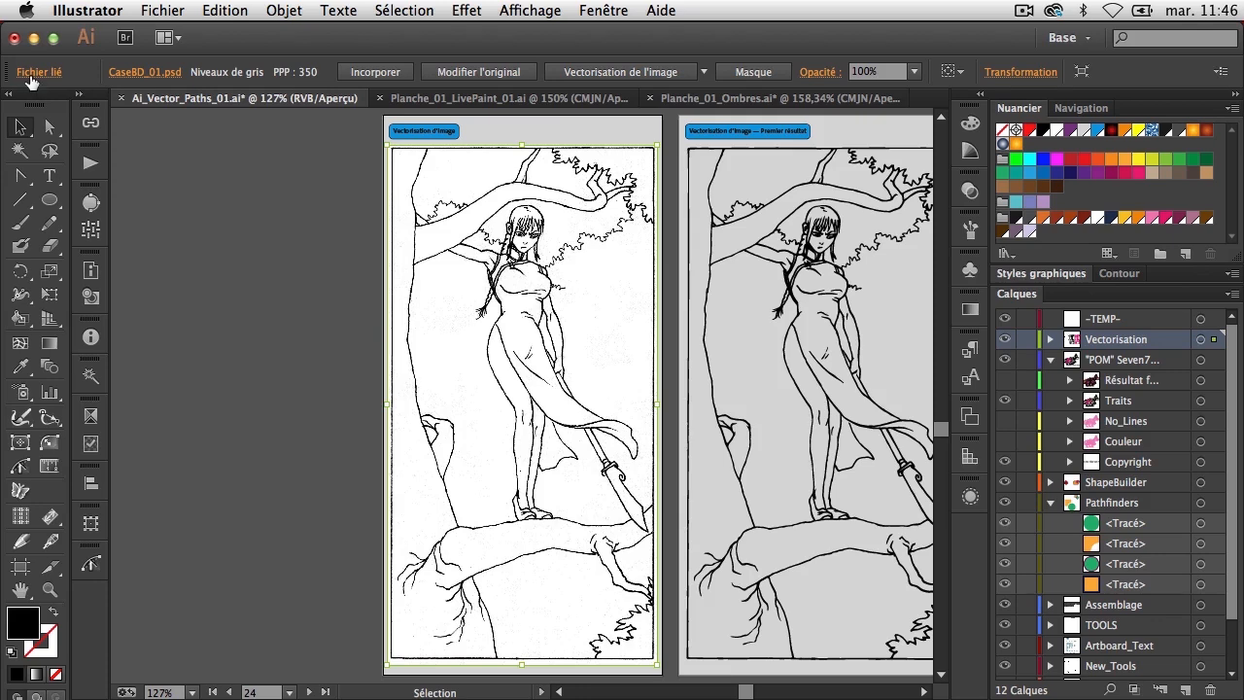
click(90, 123)
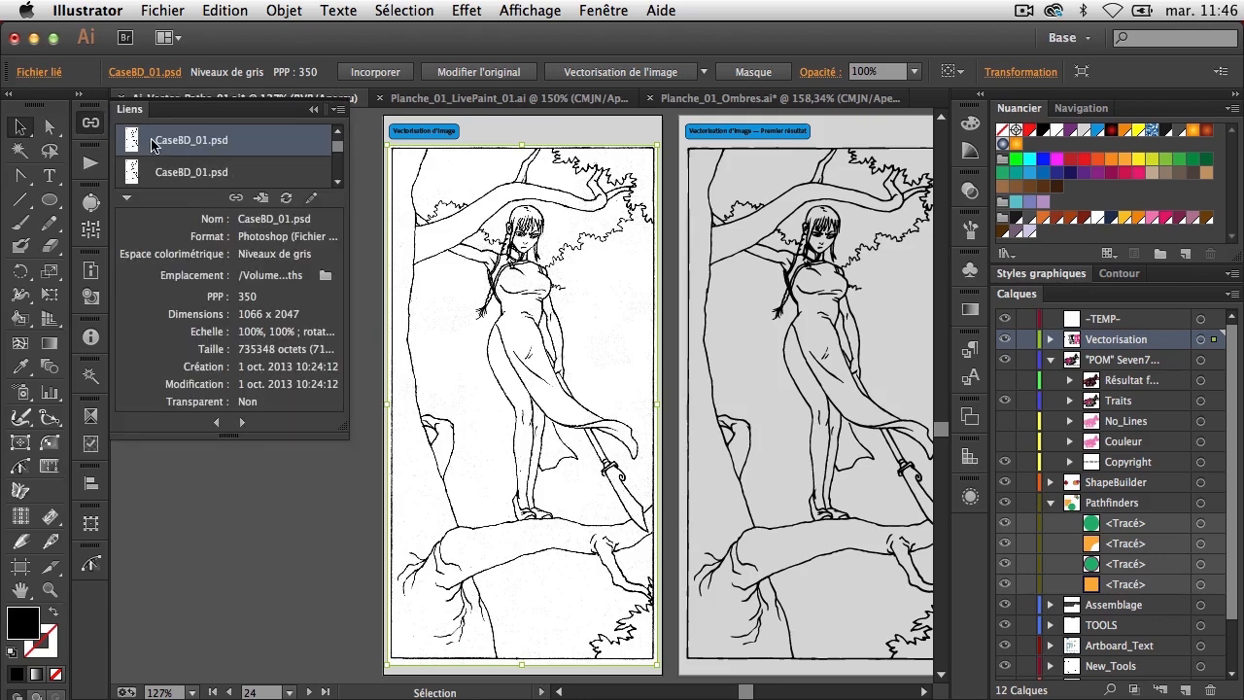
click(92, 124)
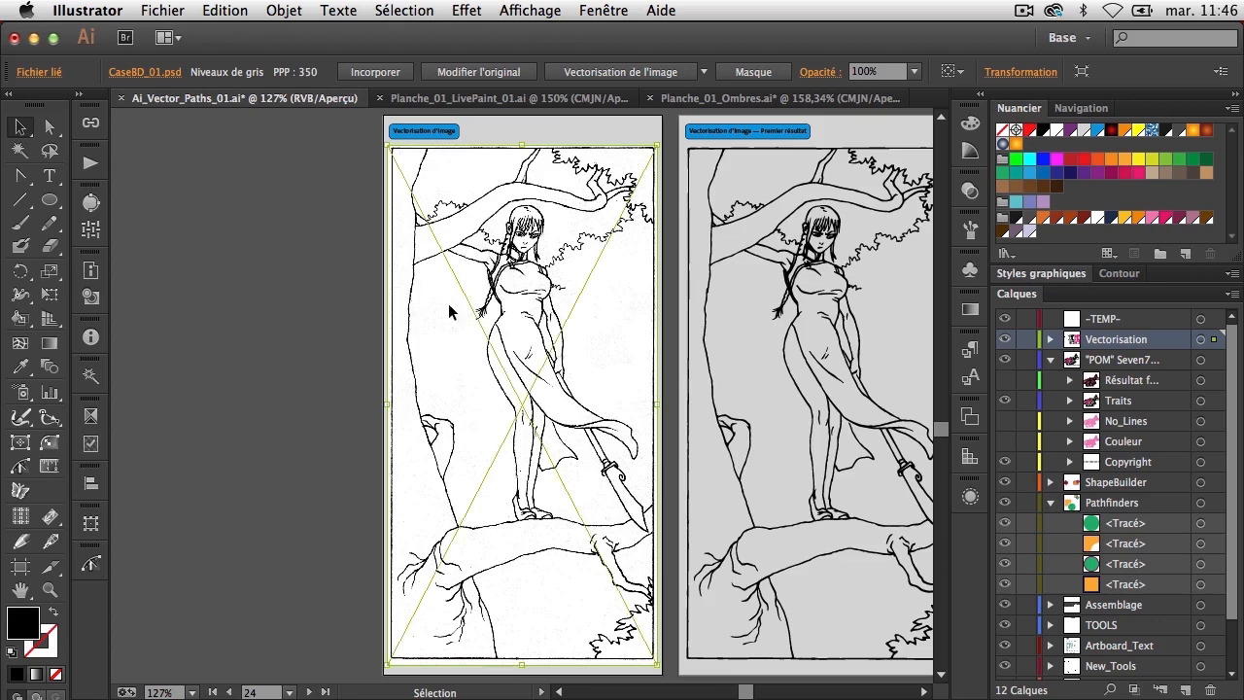
key(z)
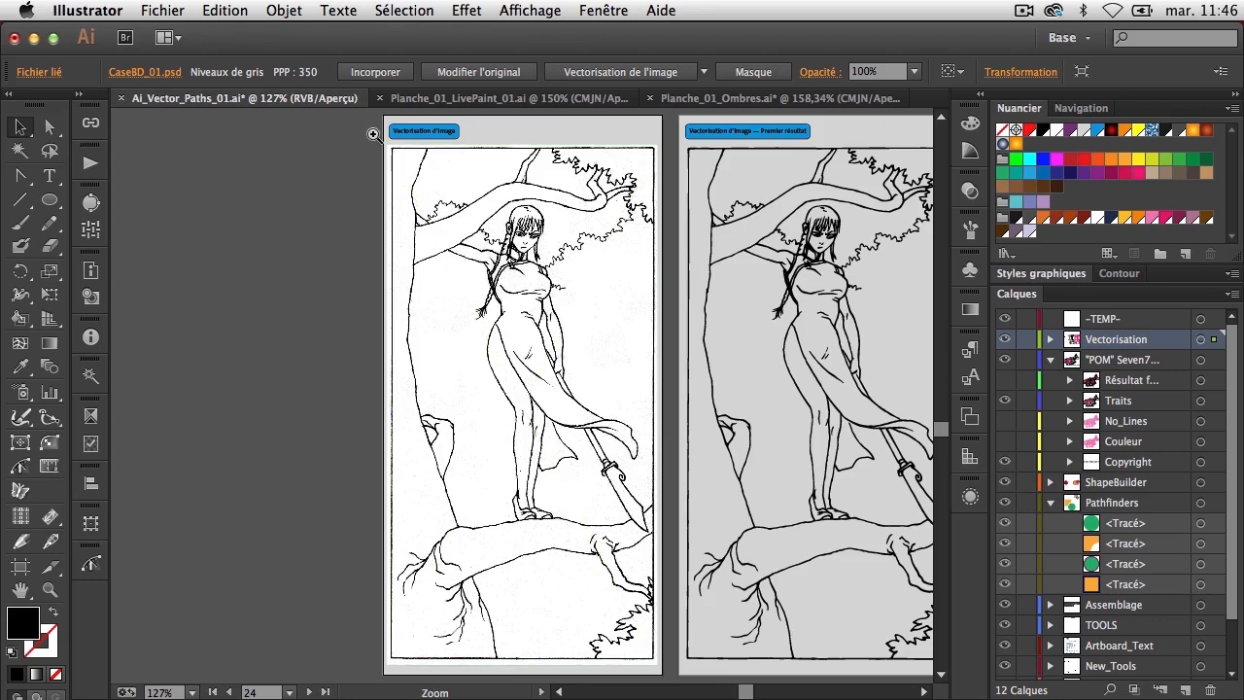
drag(377, 133, 666, 309)
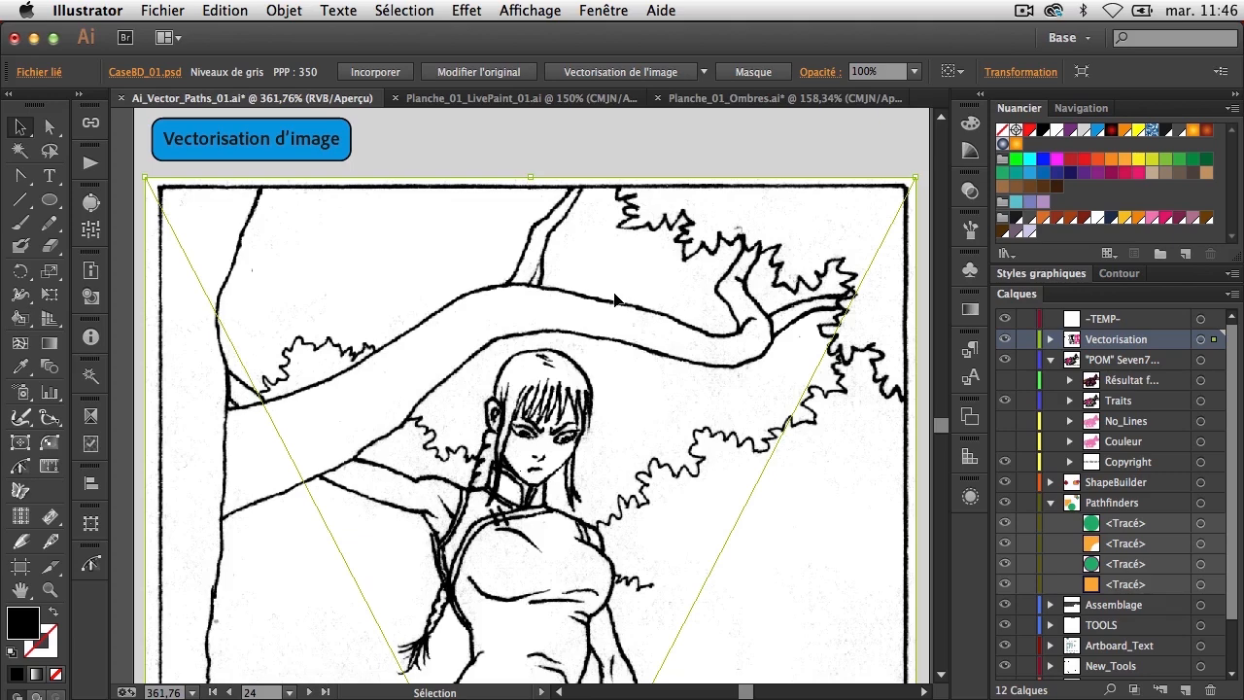
Step: Cut the linked CaseBD_01.psd image from the artboard and undo the cut
click(286, 9)
mouse_move(243, 11)
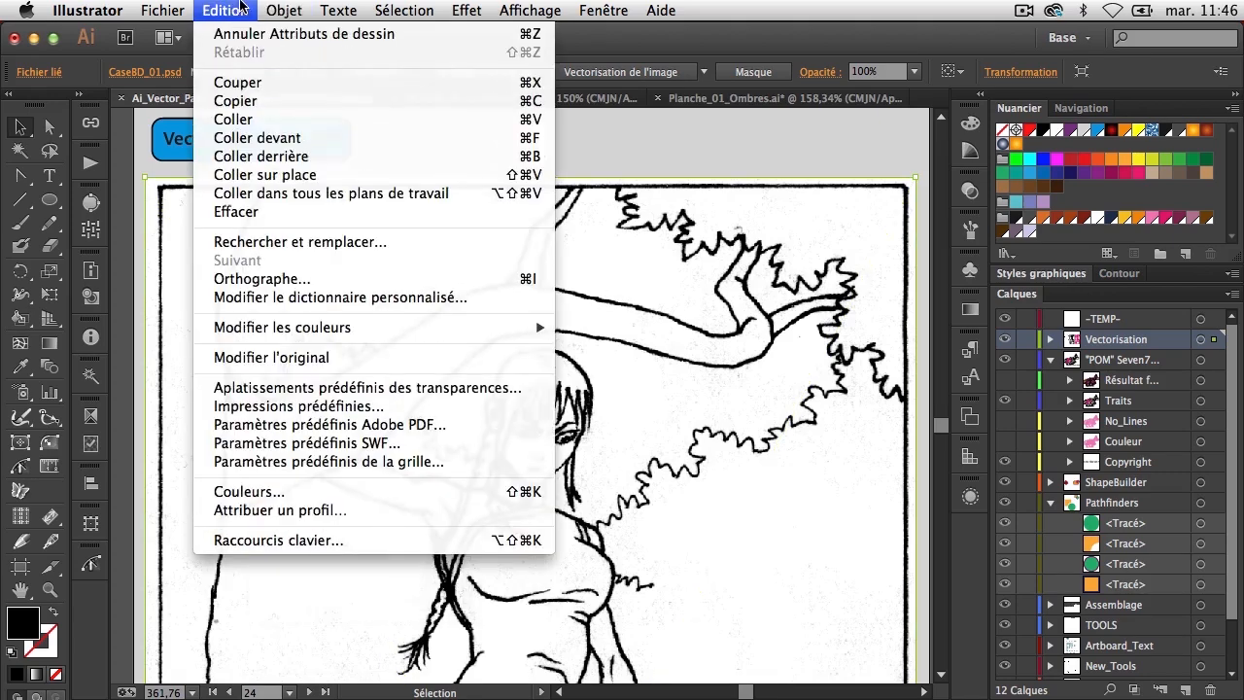
click(250, 86)
click(234, 12)
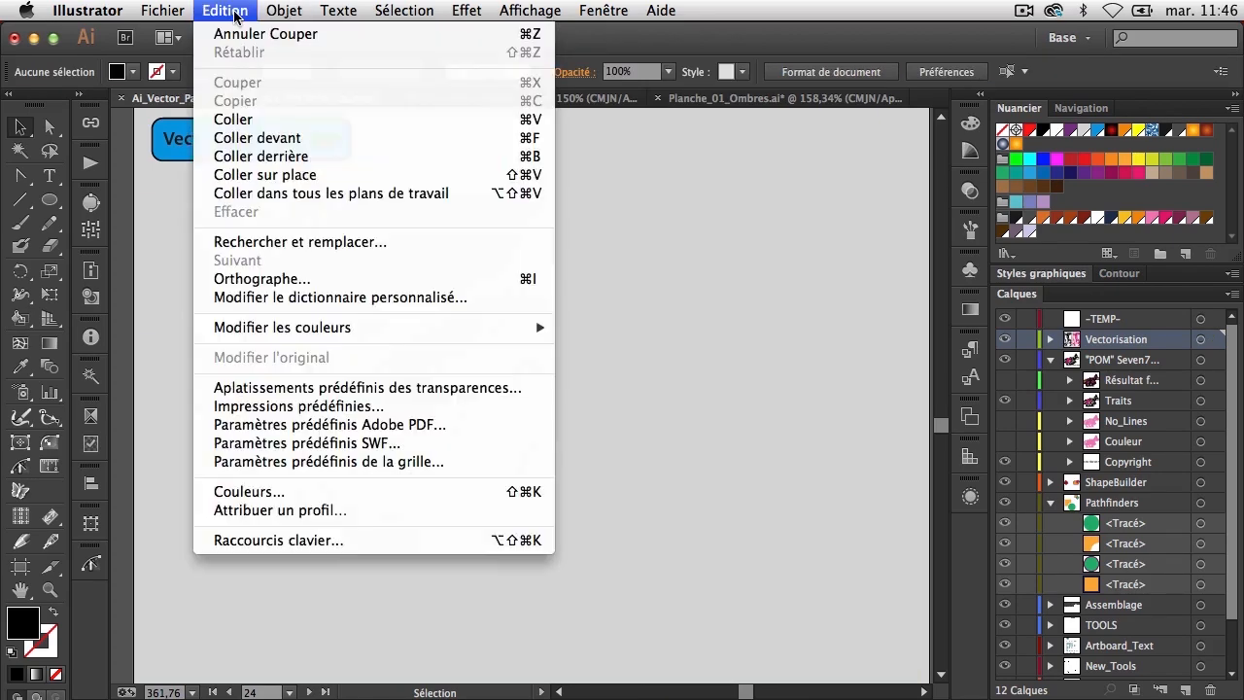
click(229, 14)
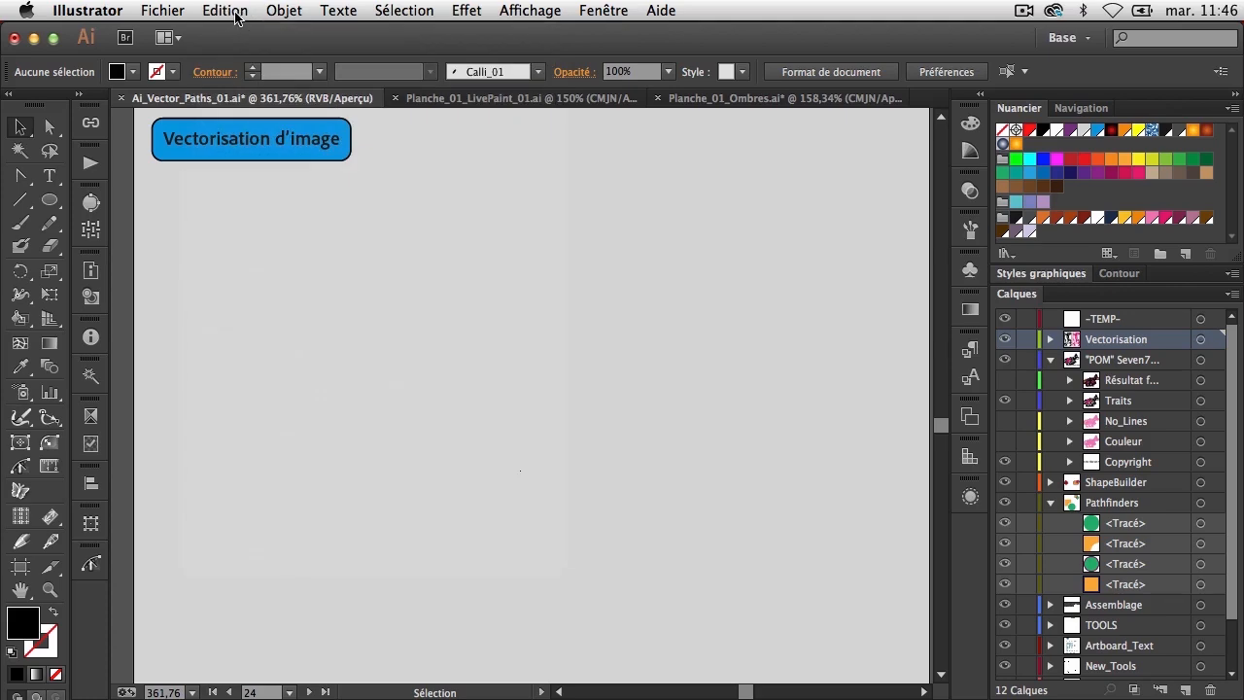
key(super+z)
Step: Copy the linked image, paste it in front of the original and clear the selection
click(229, 10)
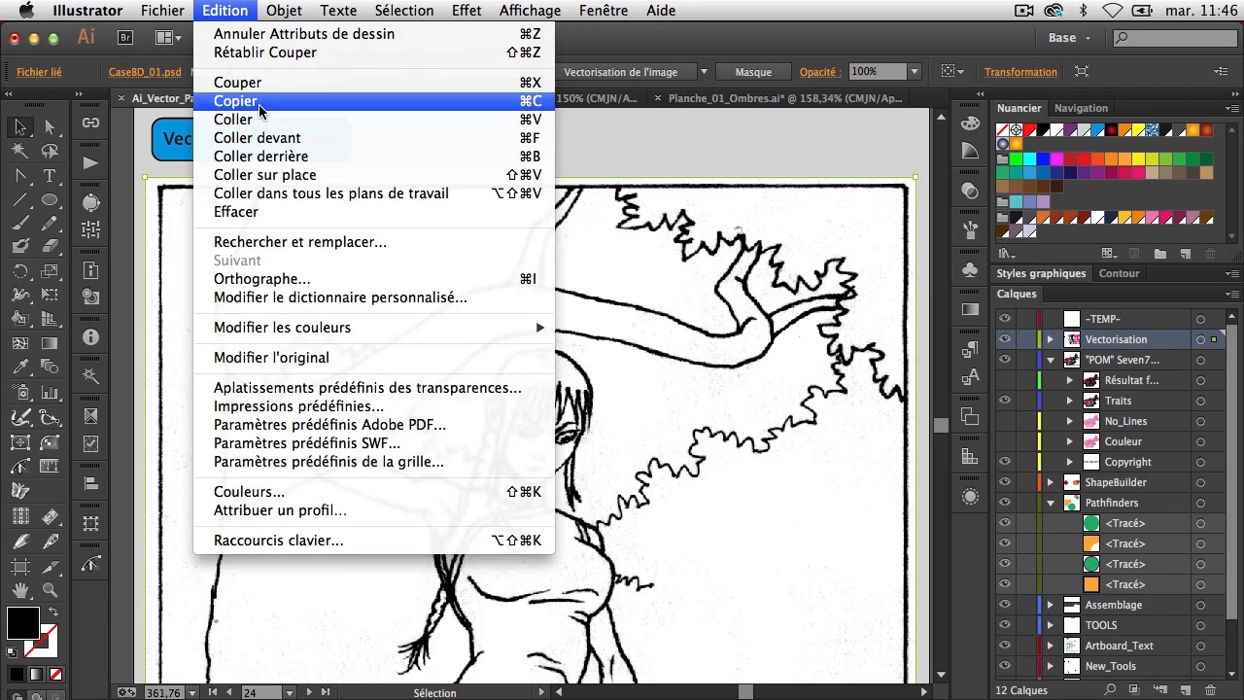
click(255, 104)
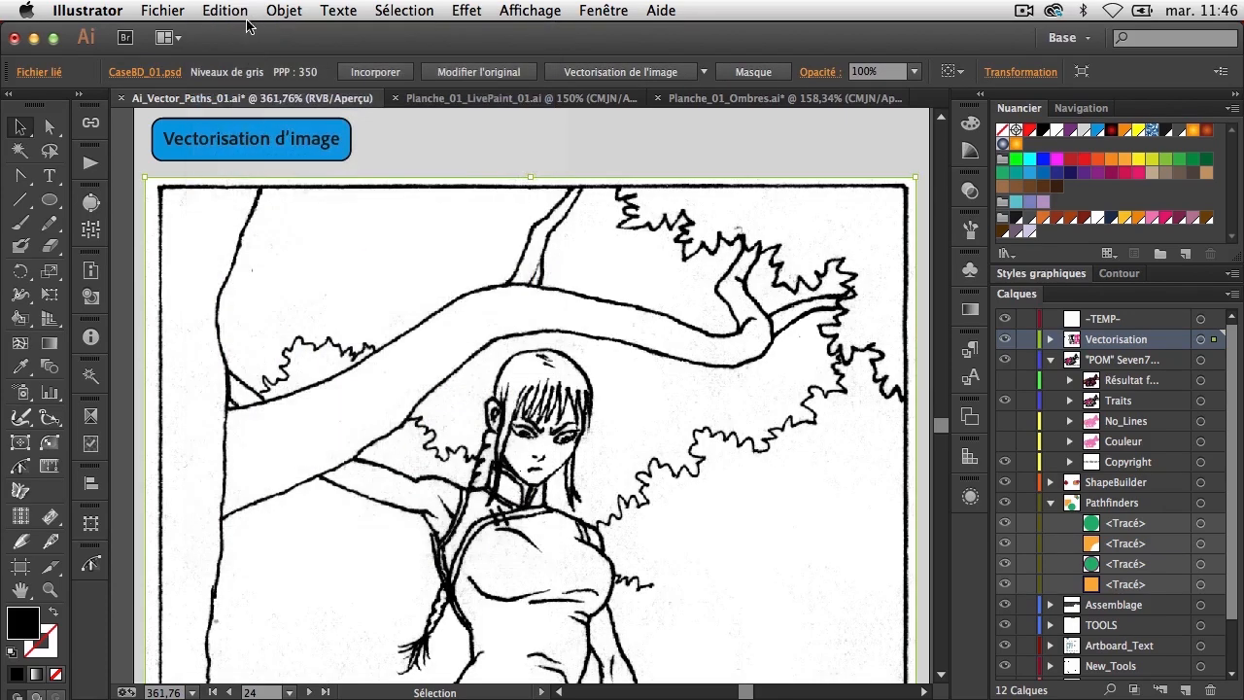
click(237, 11)
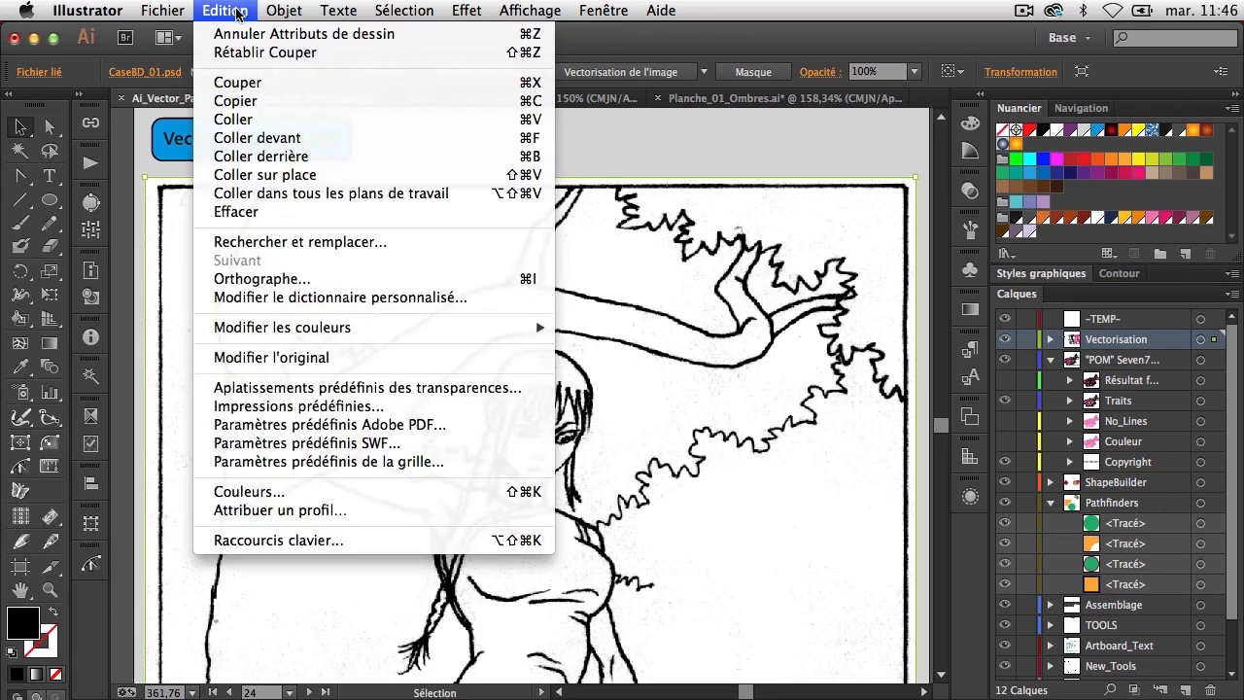
click(261, 138)
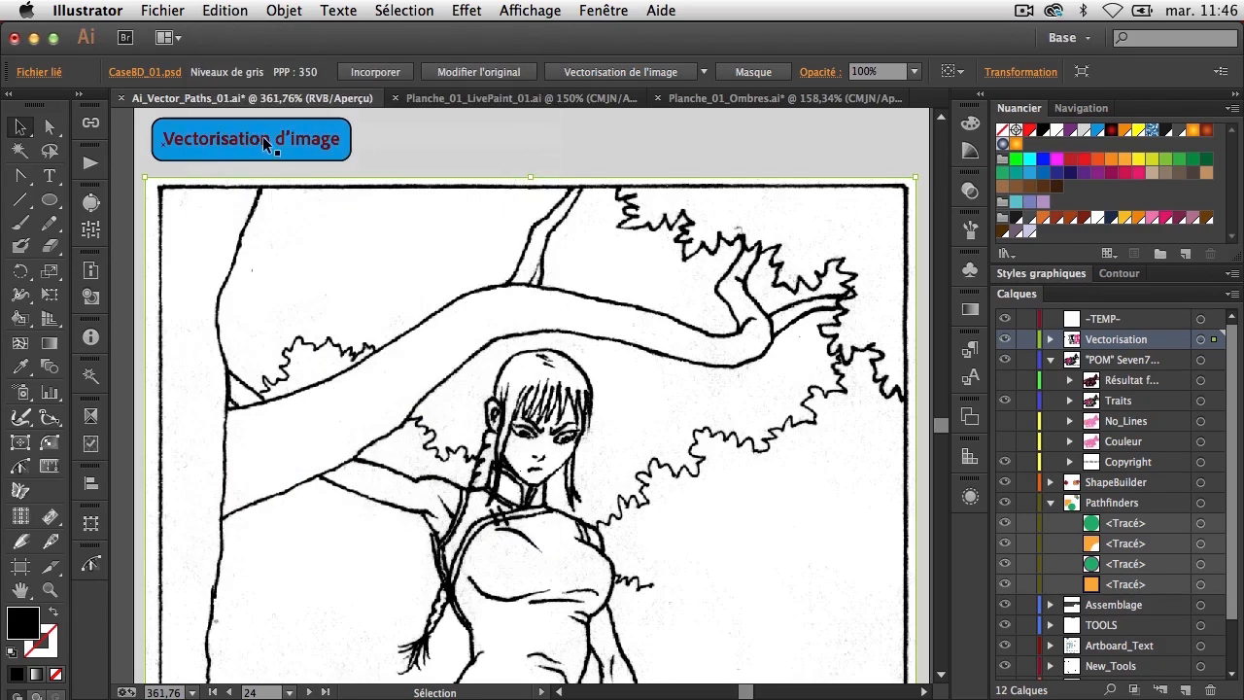
click(586, 254)
click(667, 146)
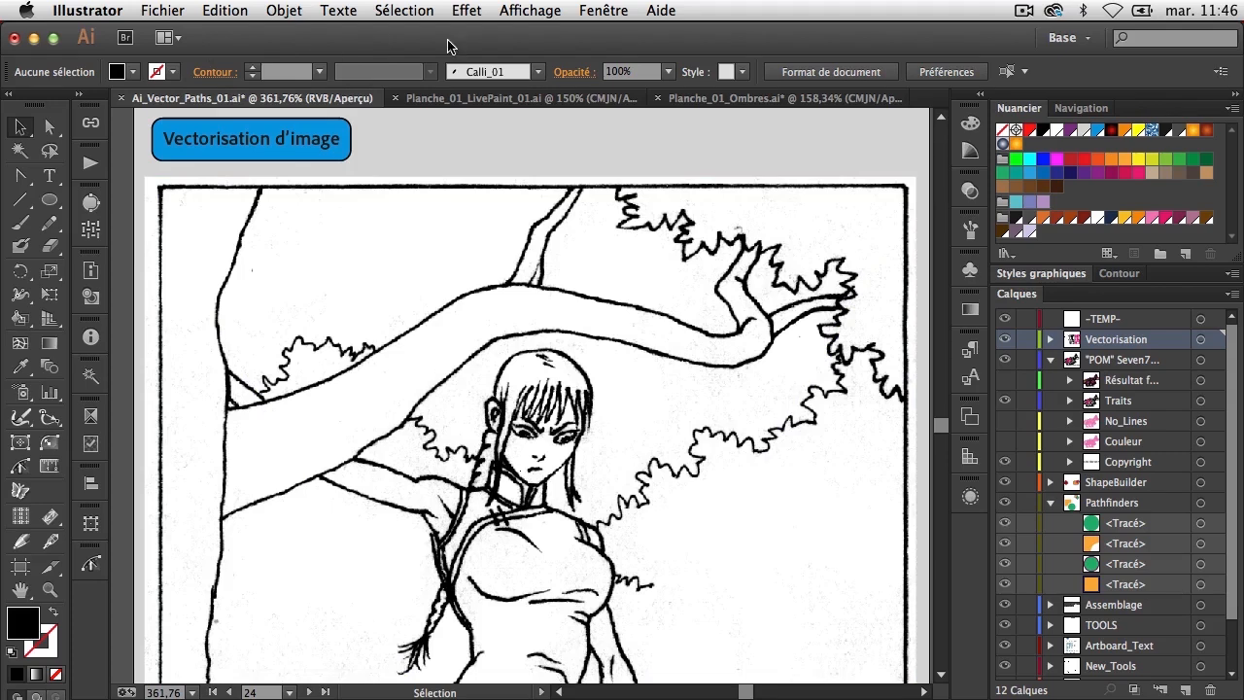
Step: Select the linked line-art image and show the Image Trace settings with the advanced options collapsed
click(603, 241)
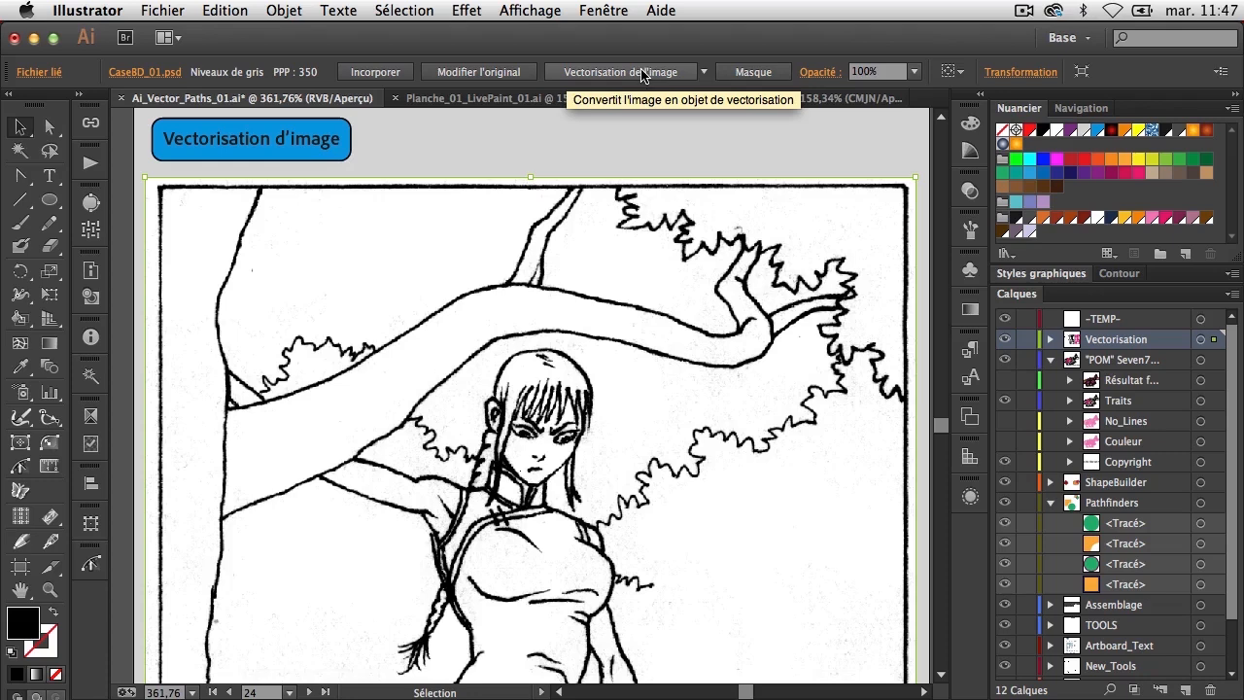
click(703, 71)
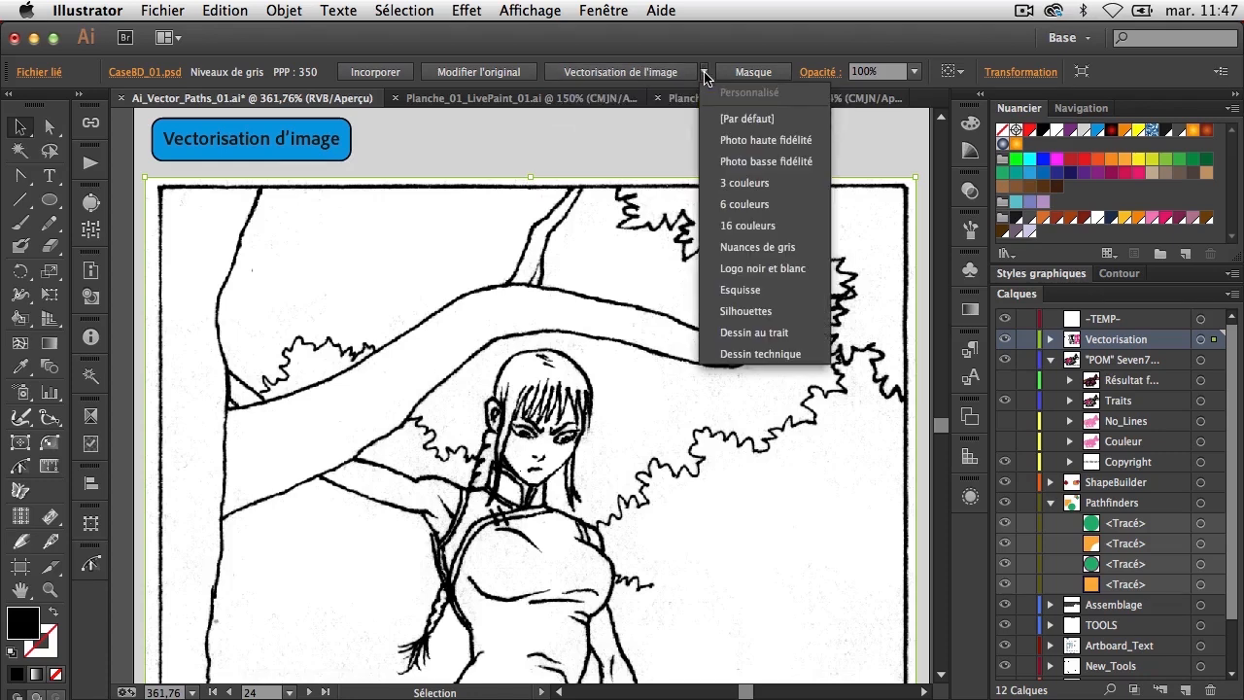
click(91, 202)
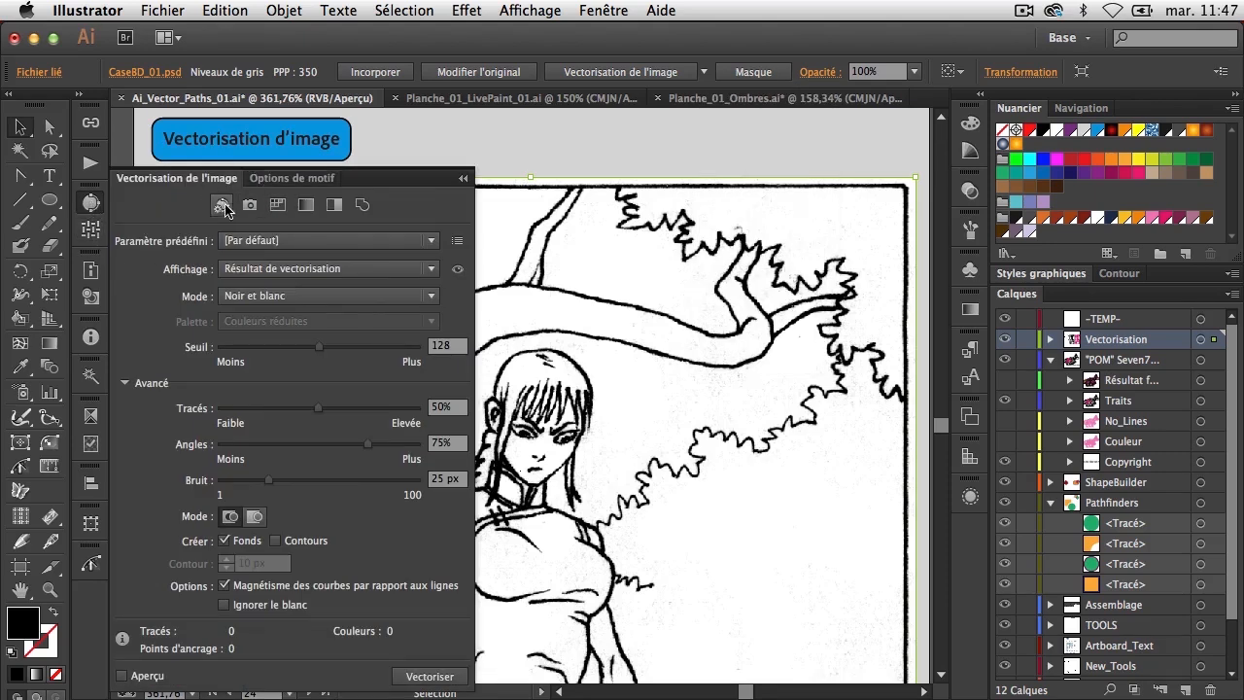
click(124, 383)
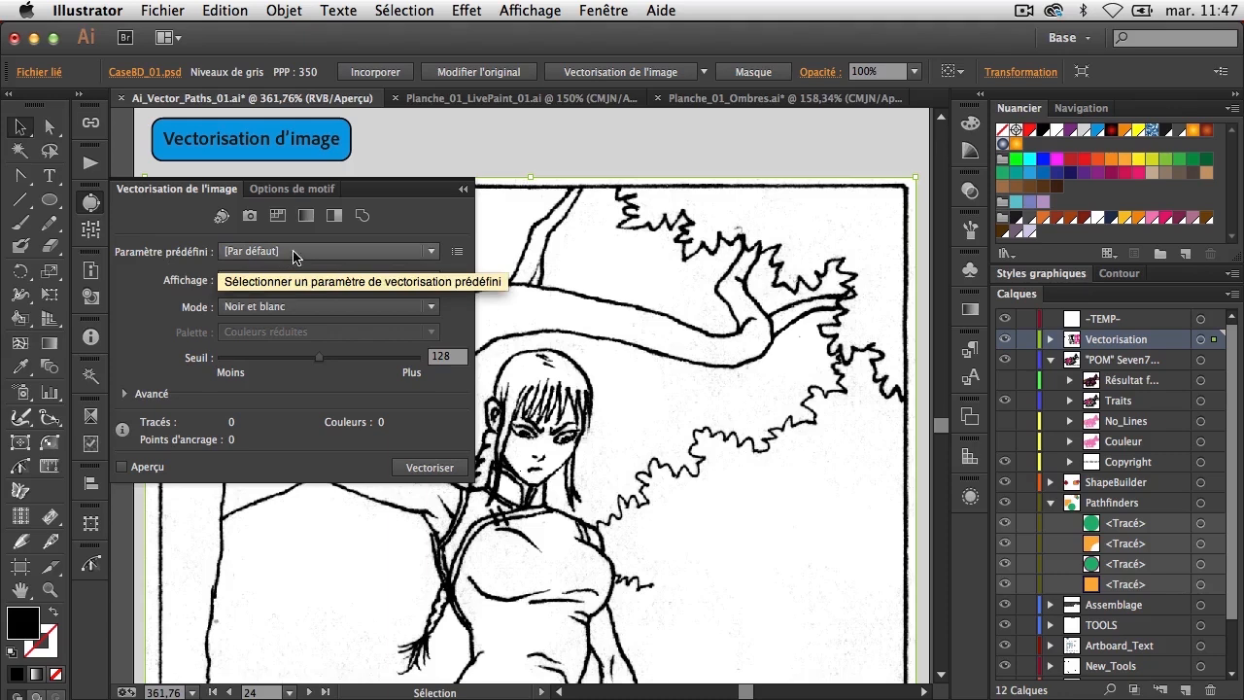
Step: Review the tracing presets and preset options, and trace the image with the Noir et blanc preset
click(432, 254)
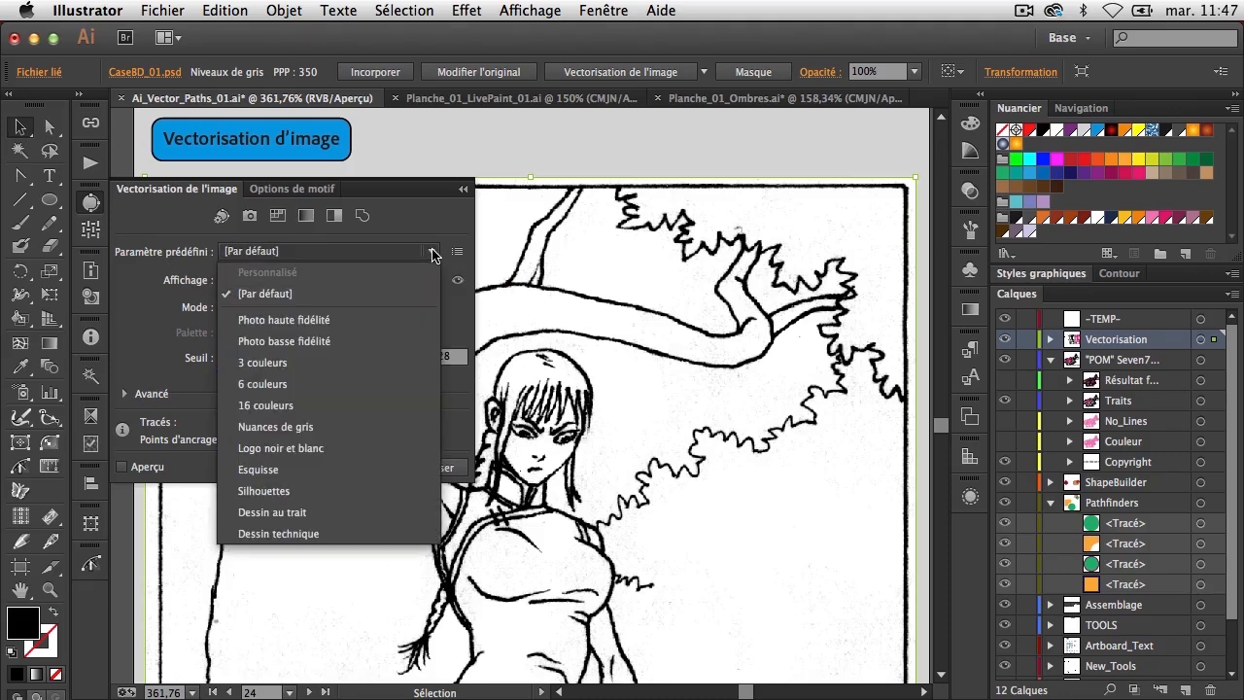
click(457, 252)
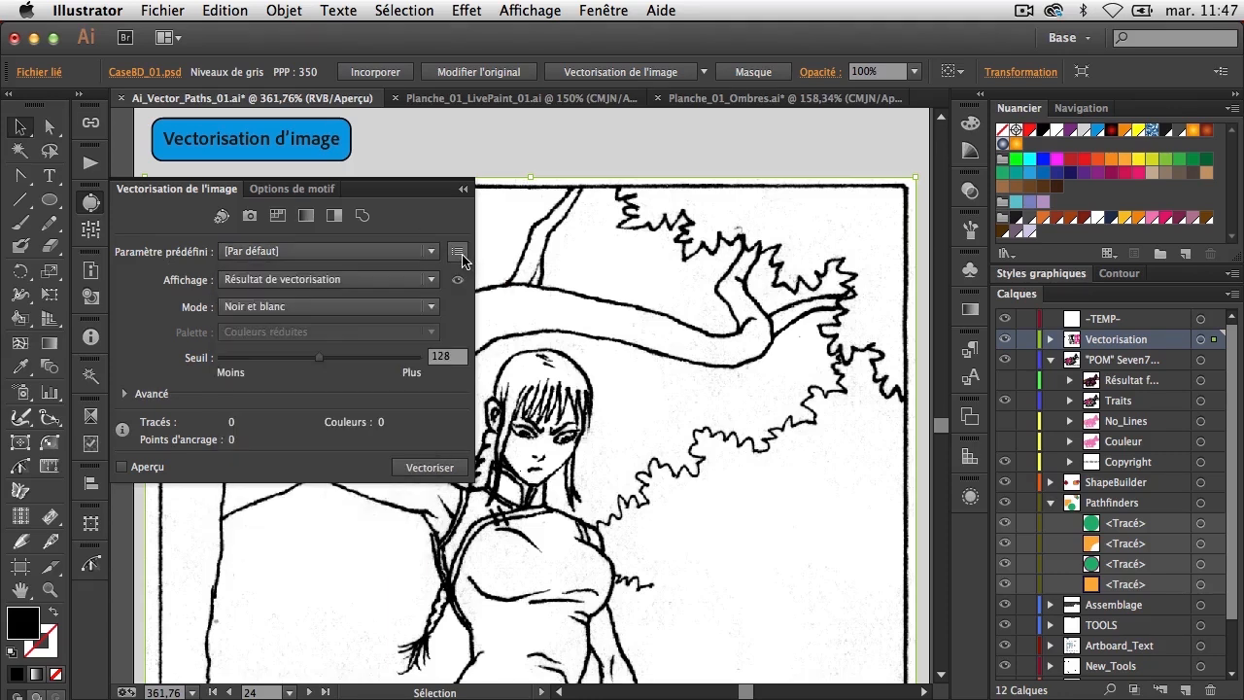
click(458, 253)
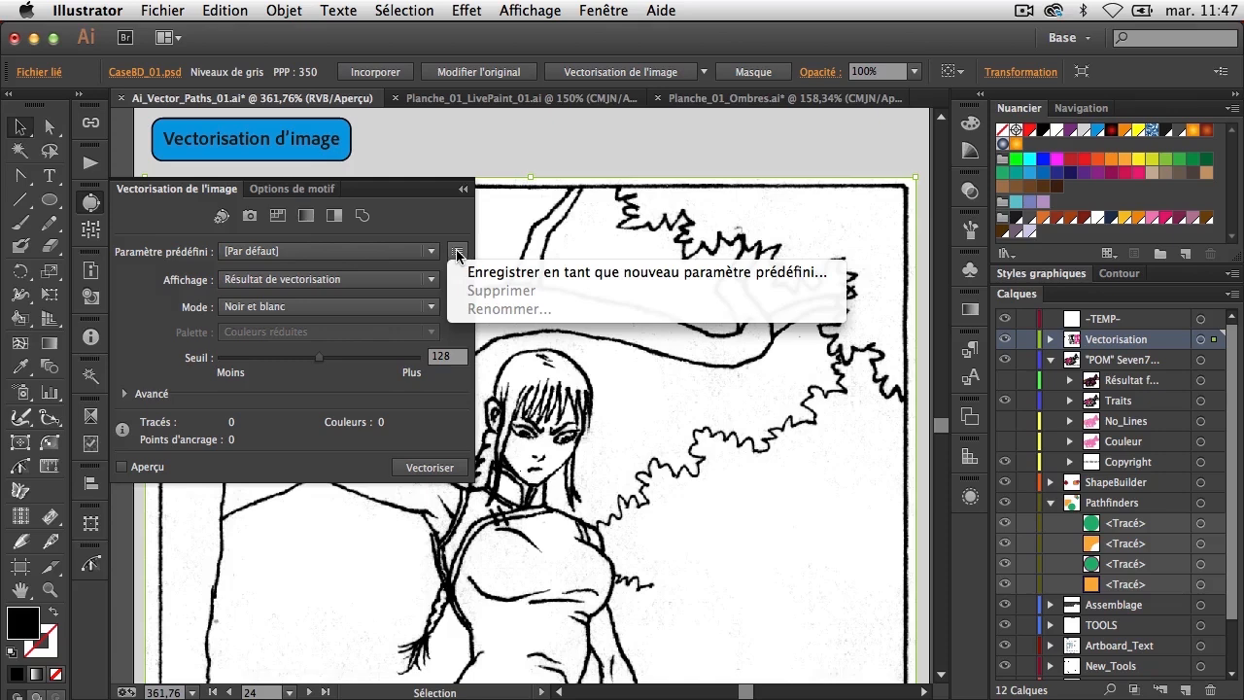
click(437, 222)
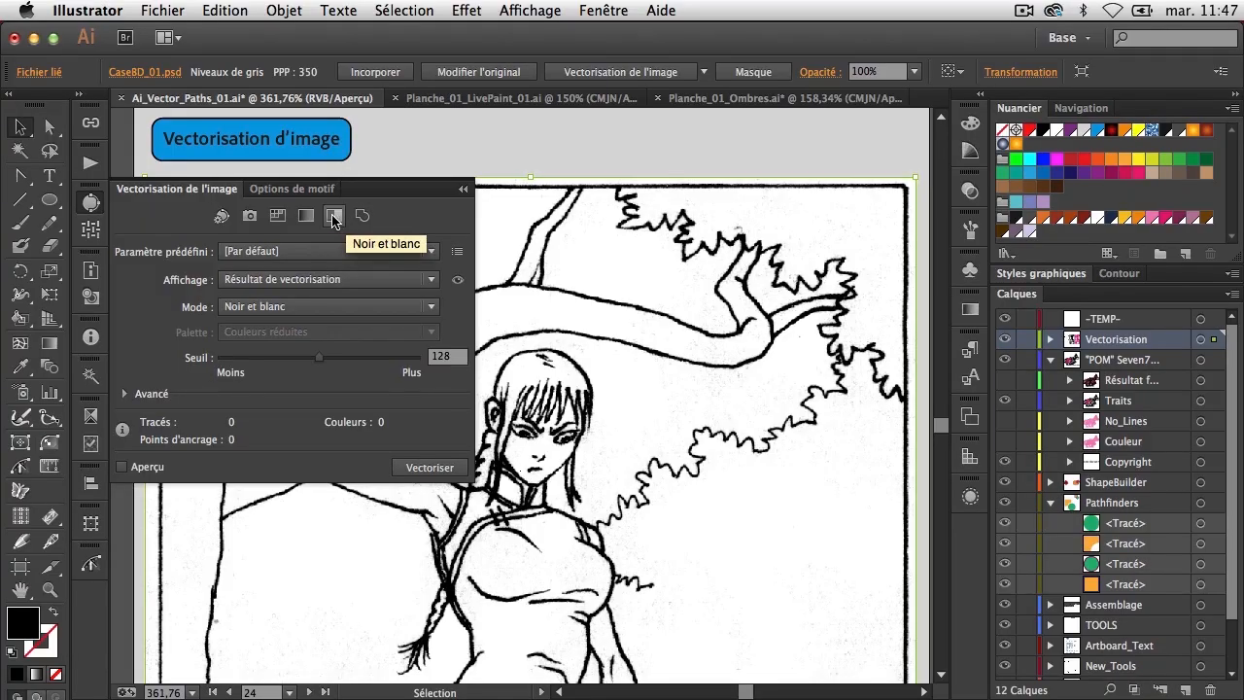
click(335, 217)
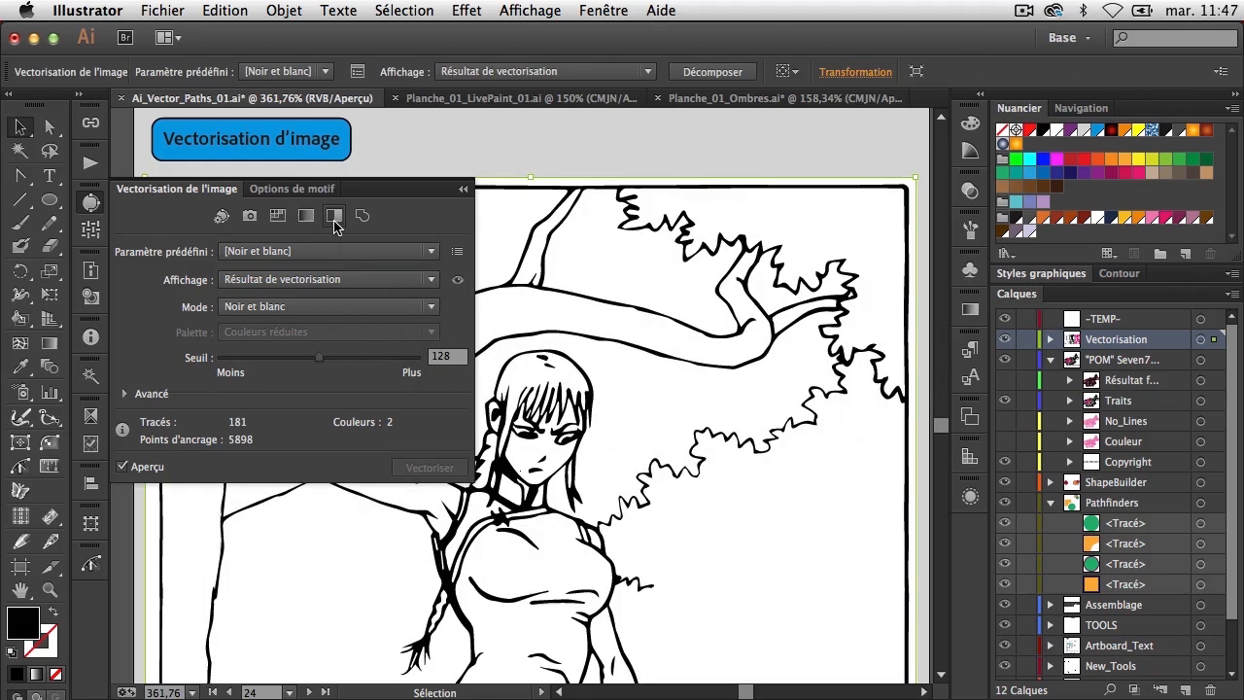
Step: Compare the tracing result with the source image by switching the trace view between them
click(255, 280)
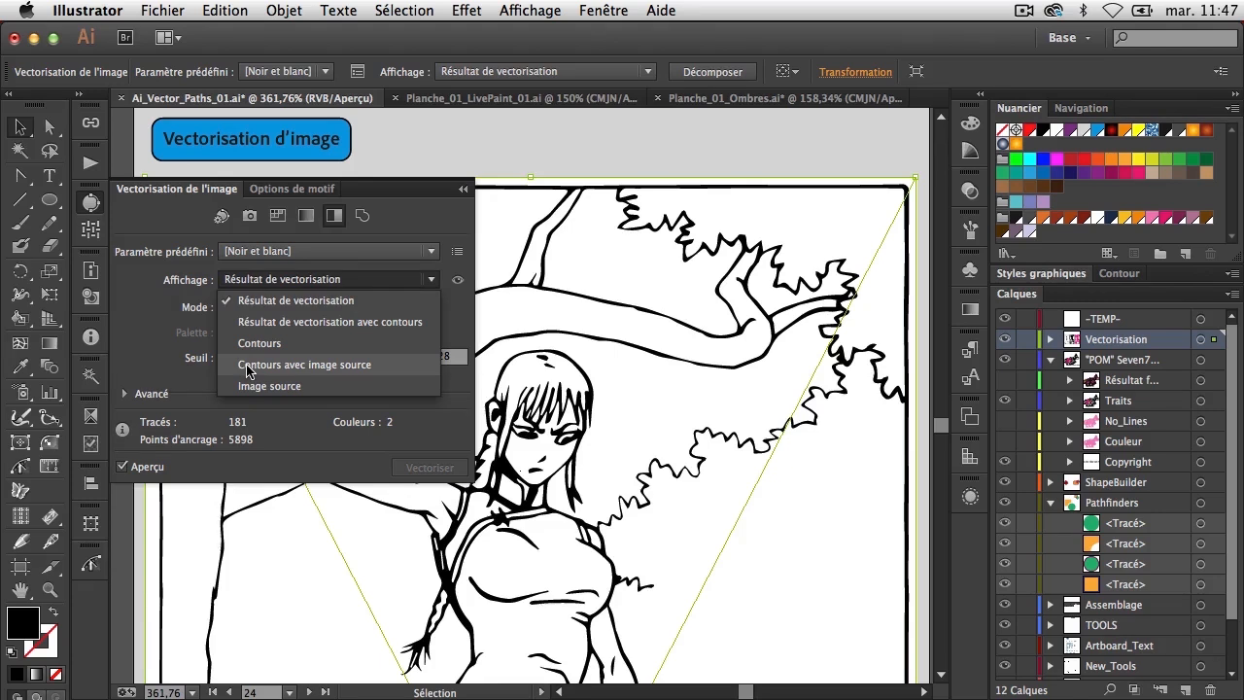
click(245, 304)
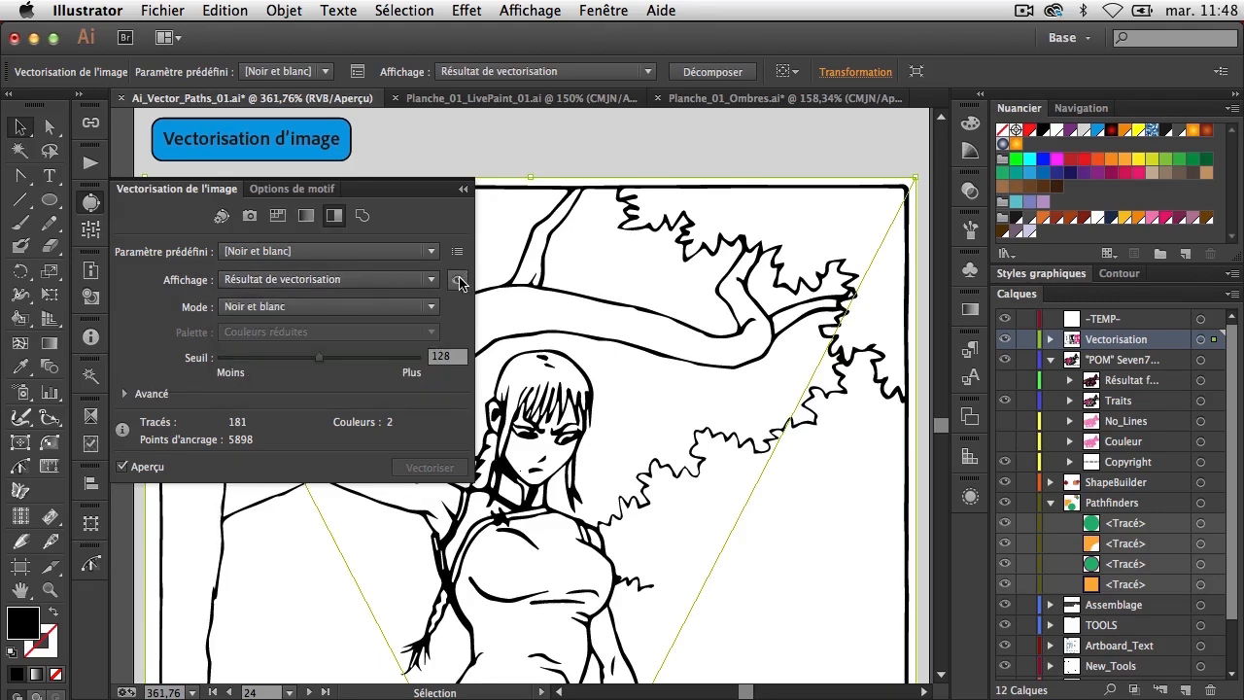
click(459, 282)
click(458, 282)
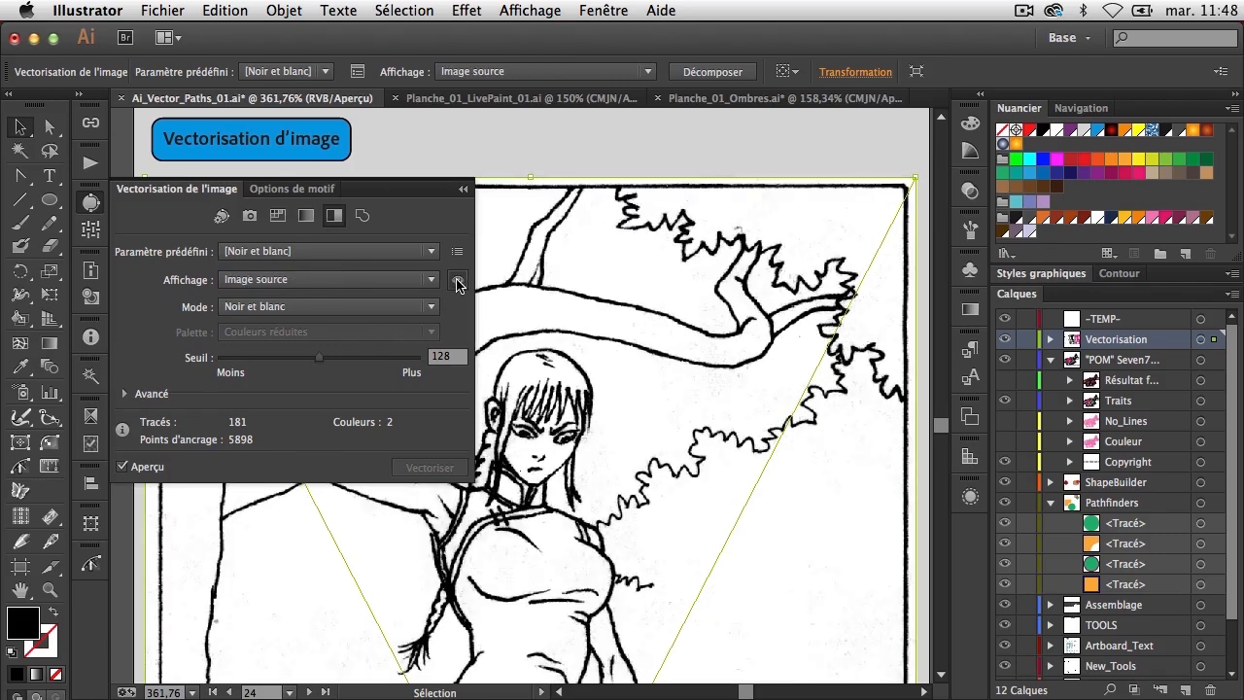
click(457, 282)
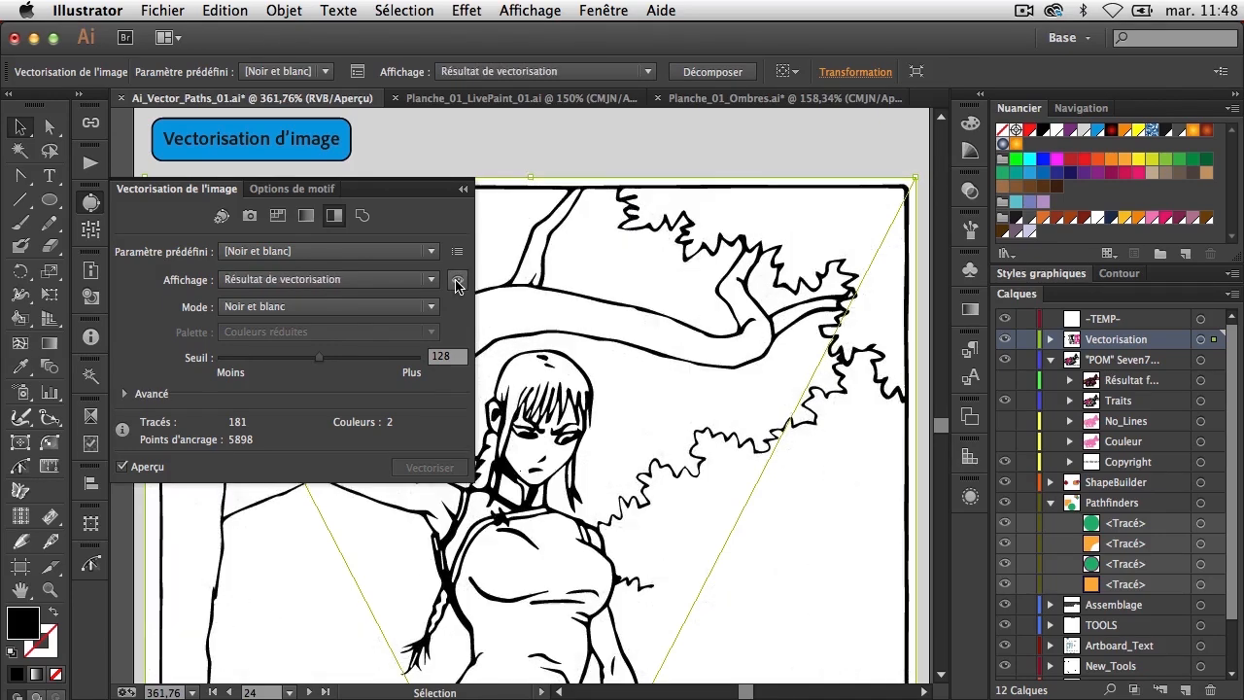
click(457, 282)
click(458, 283)
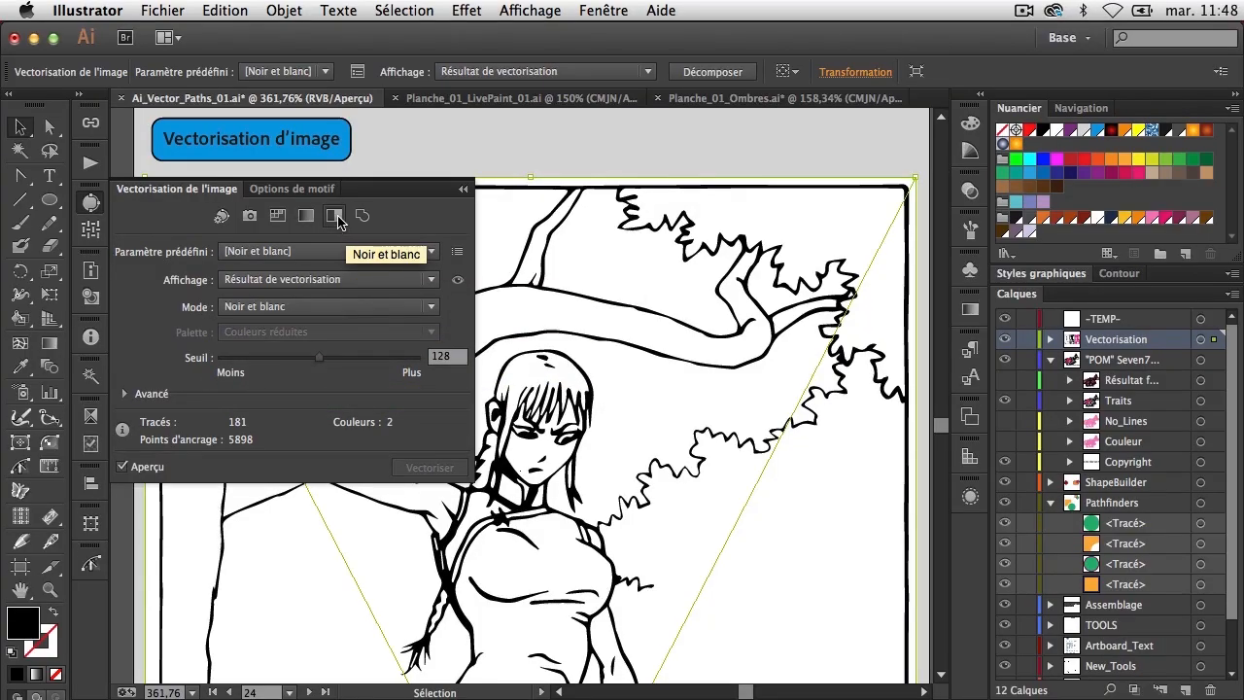
Step: Try the Couleur peu intense preset on the image, stop the tracing and return to the Noir et blanc preset
click(278, 219)
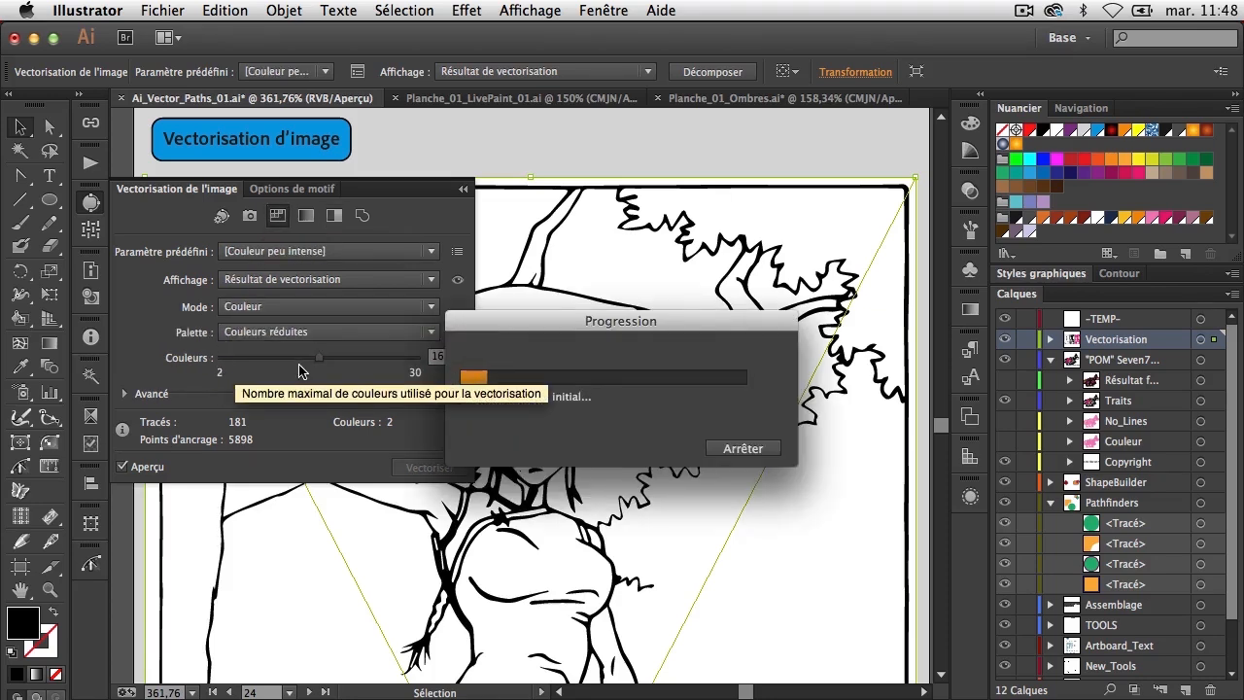
click(744, 449)
click(335, 215)
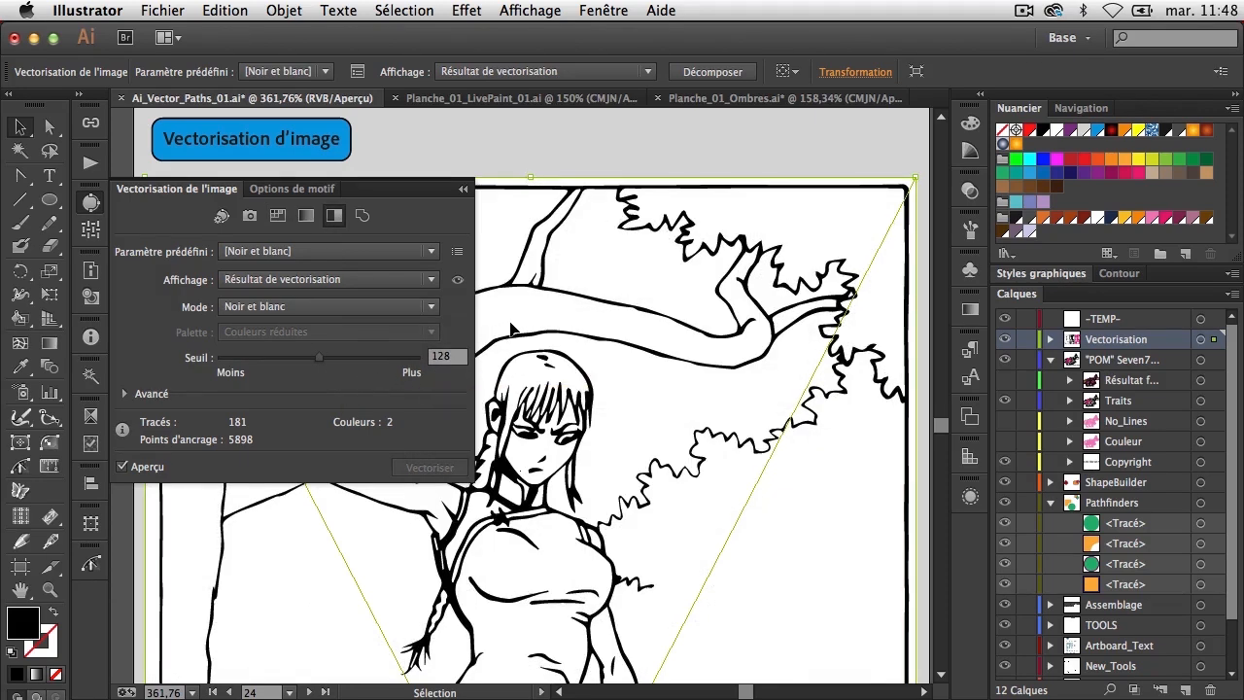
Step: Open the linked CaseBD_01.psd in Photoshop, examine the original drawing up close and return to the Image Trace settings in Illustrator
click(95, 127)
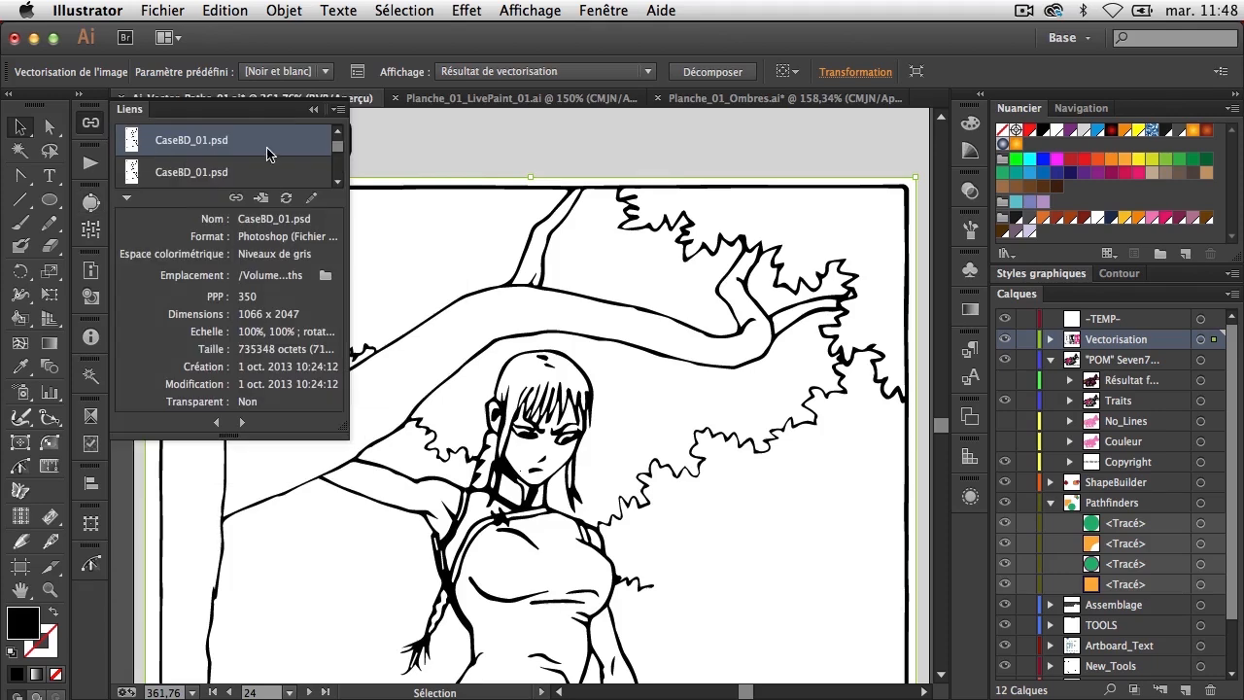
click(265, 199)
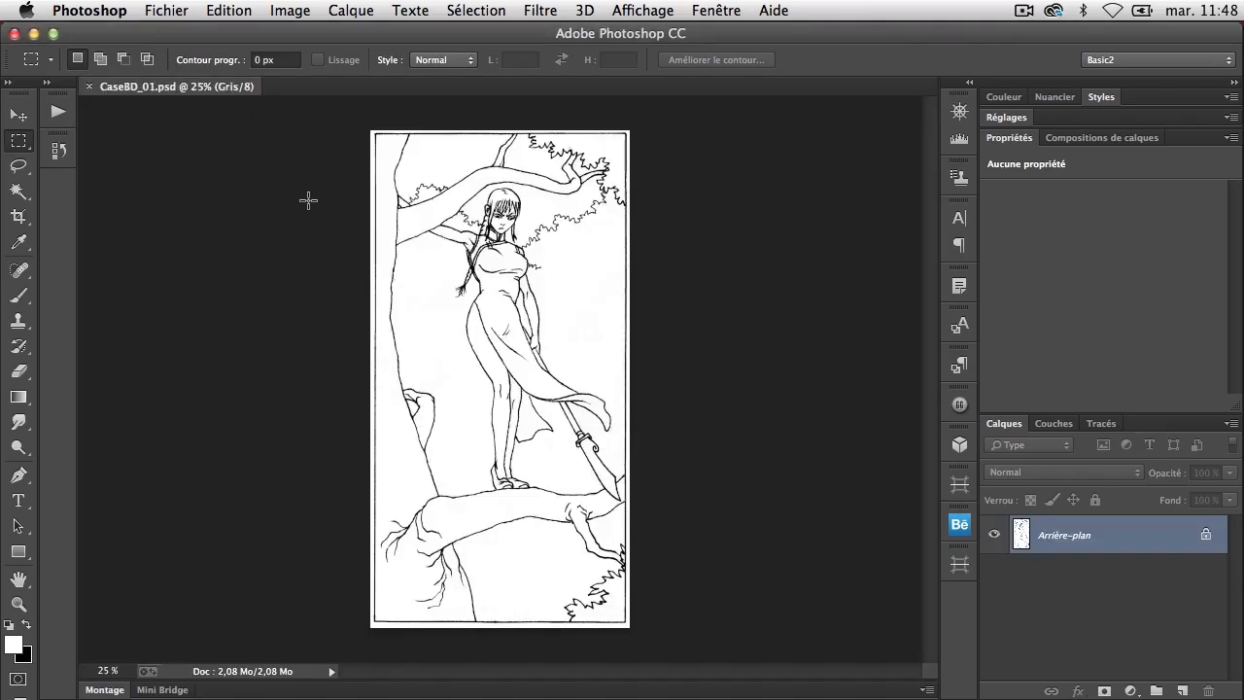
drag(504, 222, 736, 347)
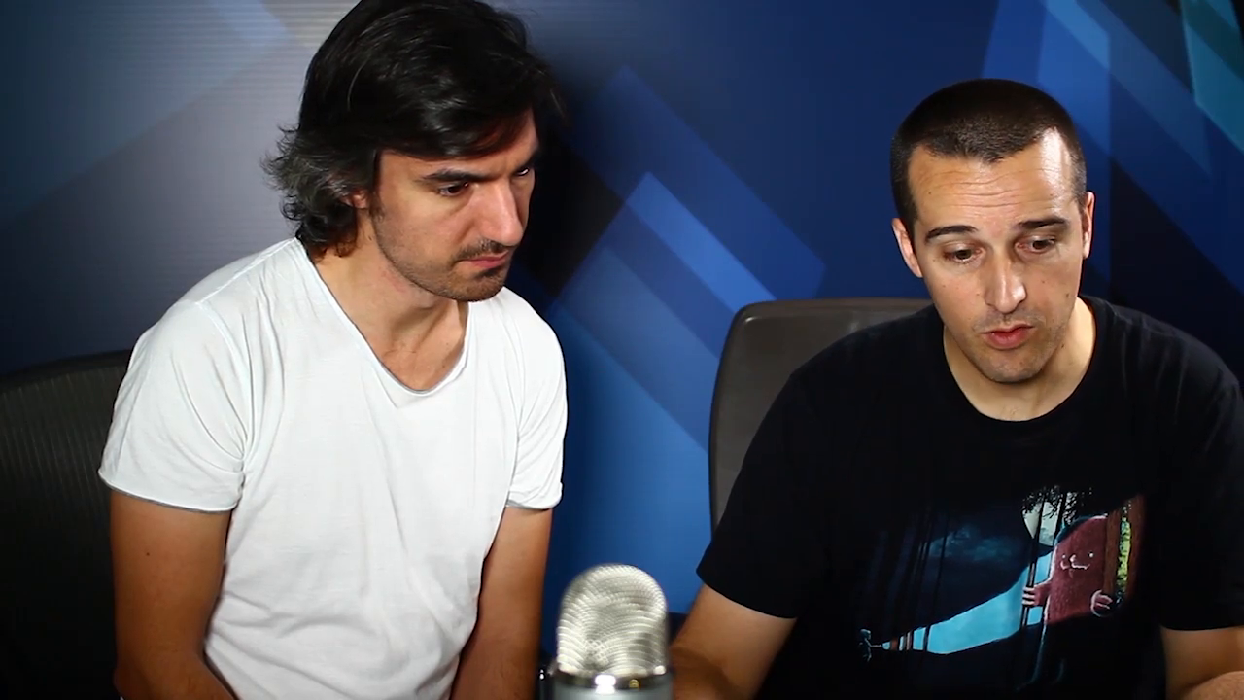
key(super+Tab)
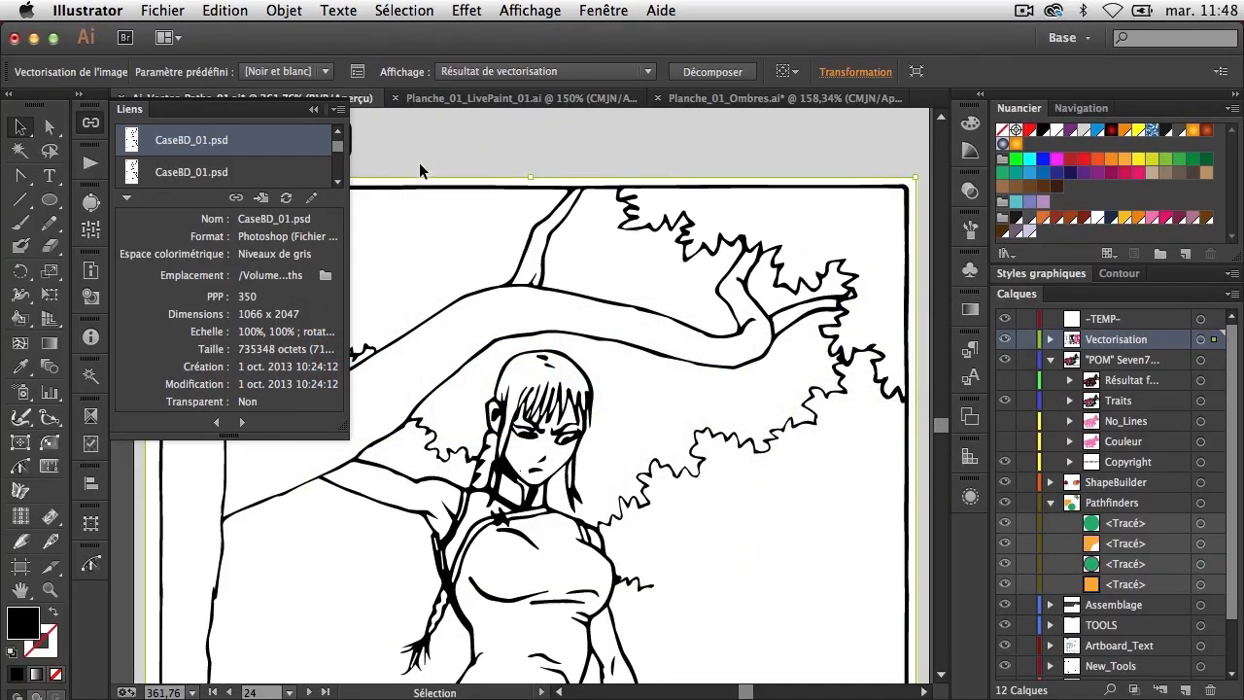
click(93, 124)
click(91, 201)
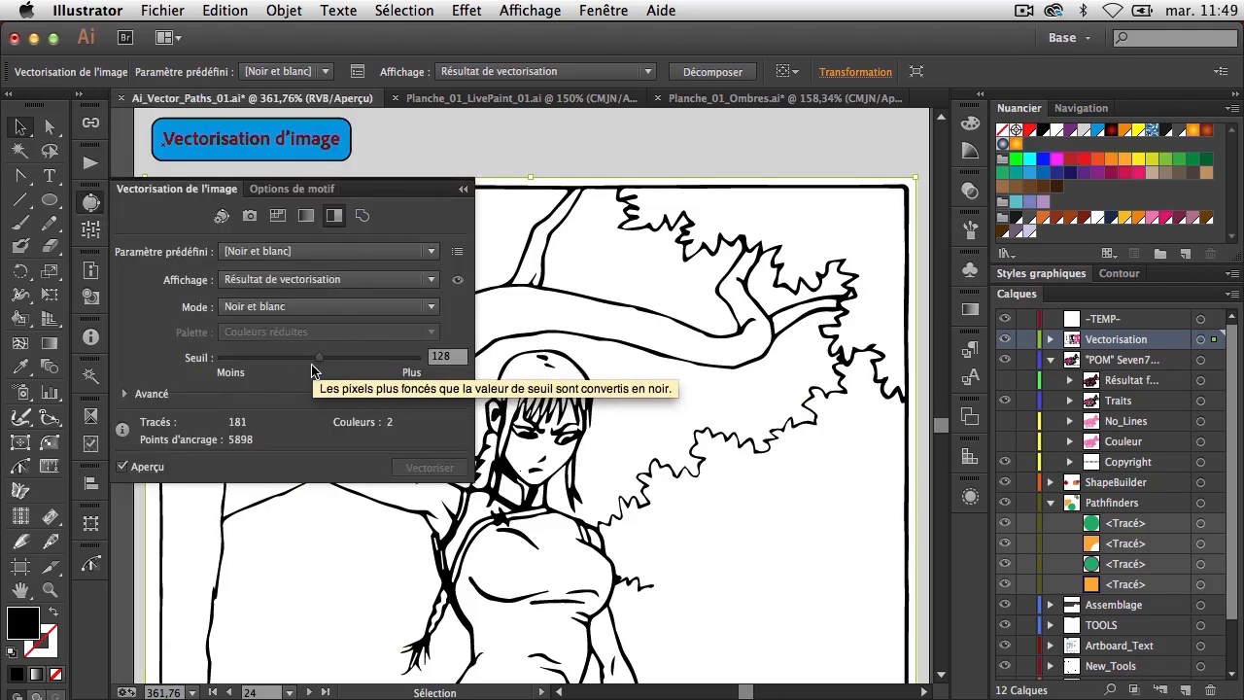
Step: Adjust the tracing's black-and-white threshold, comparing 145 and 151, and settle on 133
drag(317, 357, 272, 359)
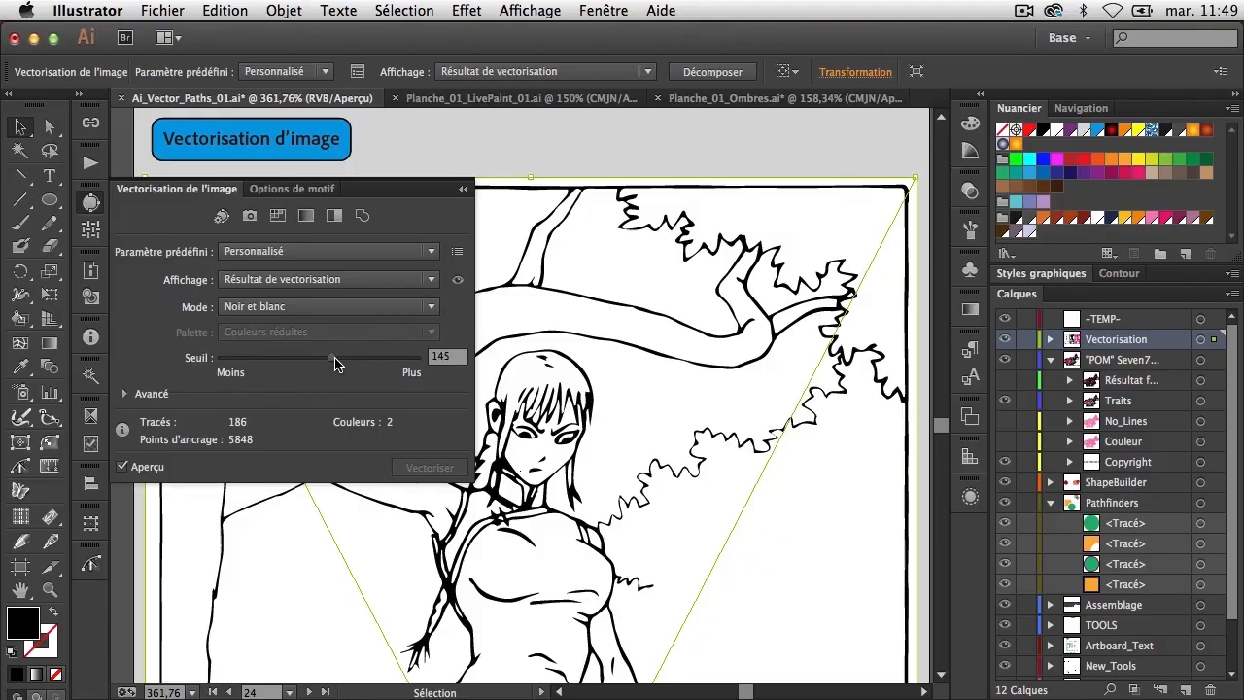
drag(335, 363, 340, 371)
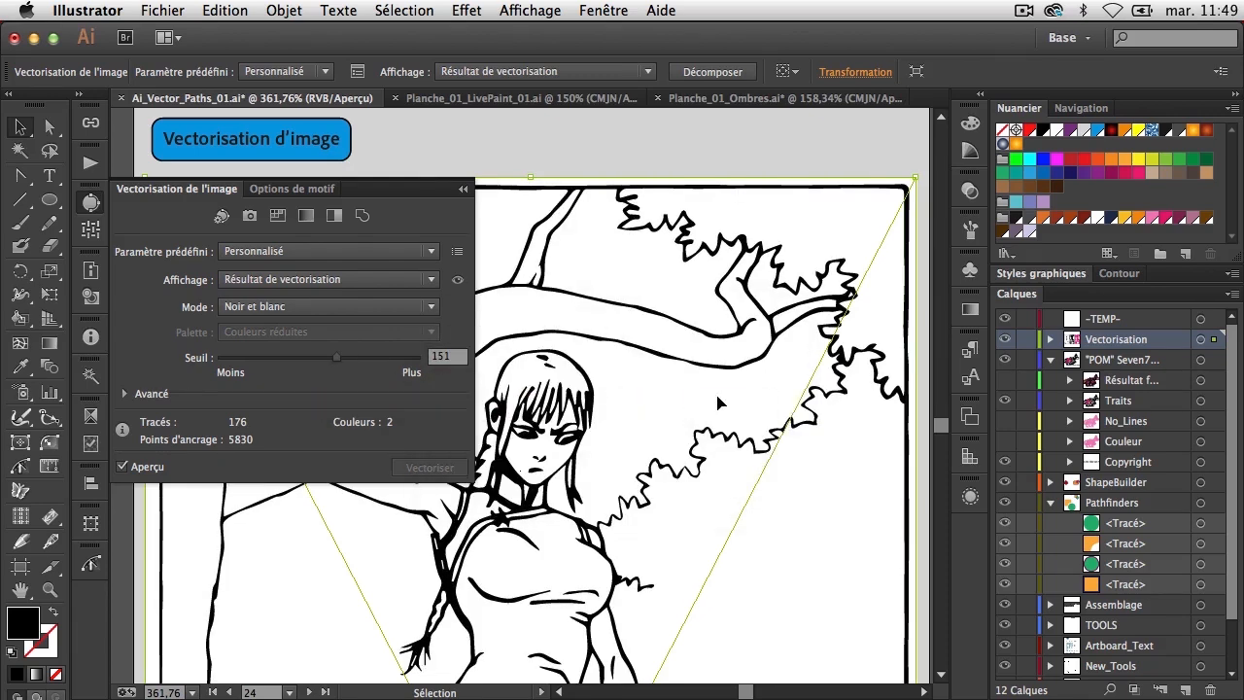
key(space)
drag(715, 406, 784, 183)
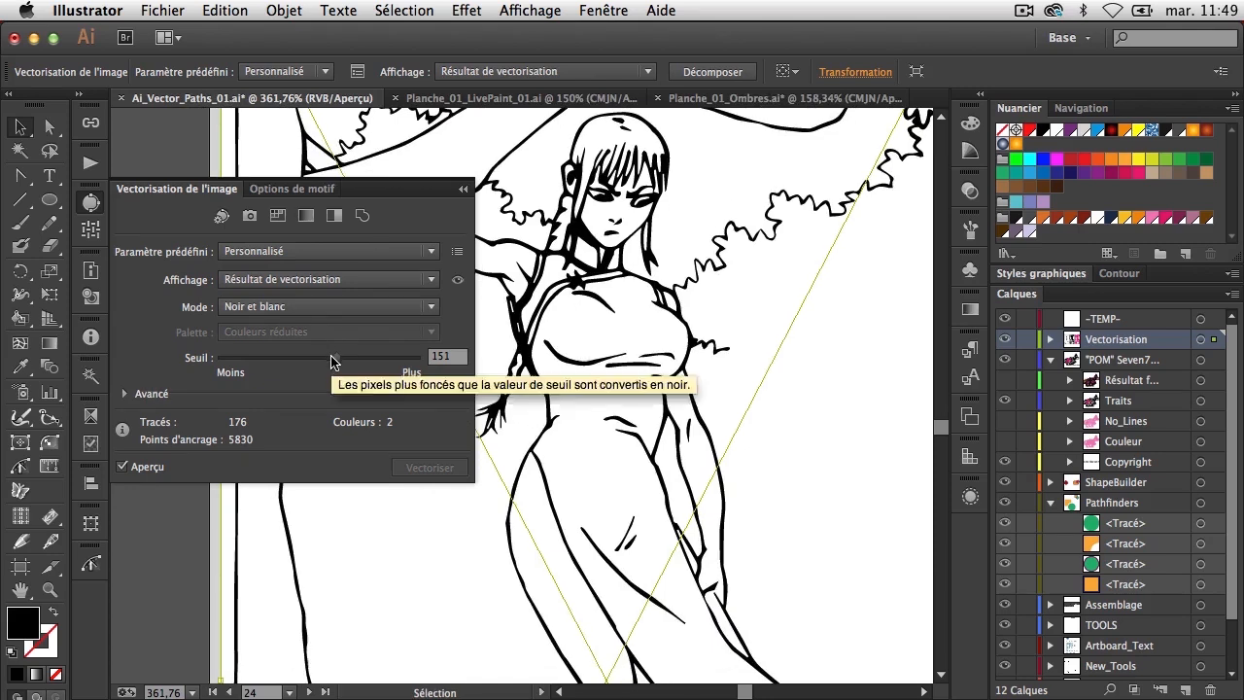
drag(335, 358, 326, 361)
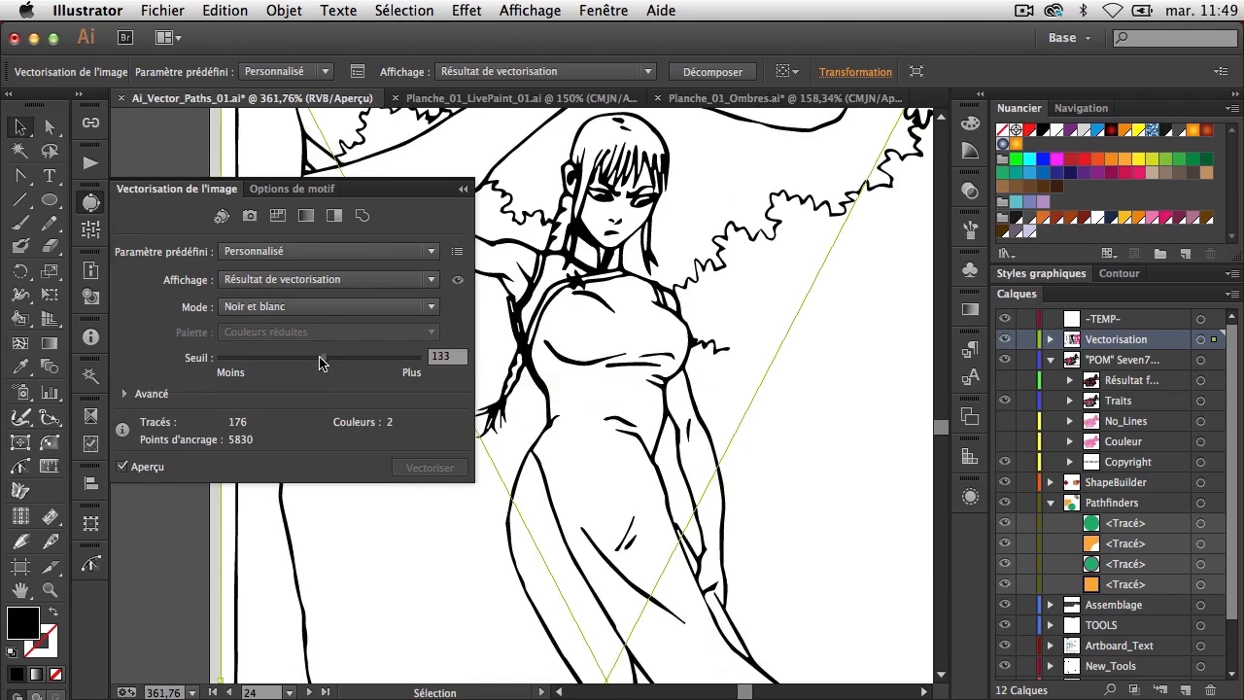
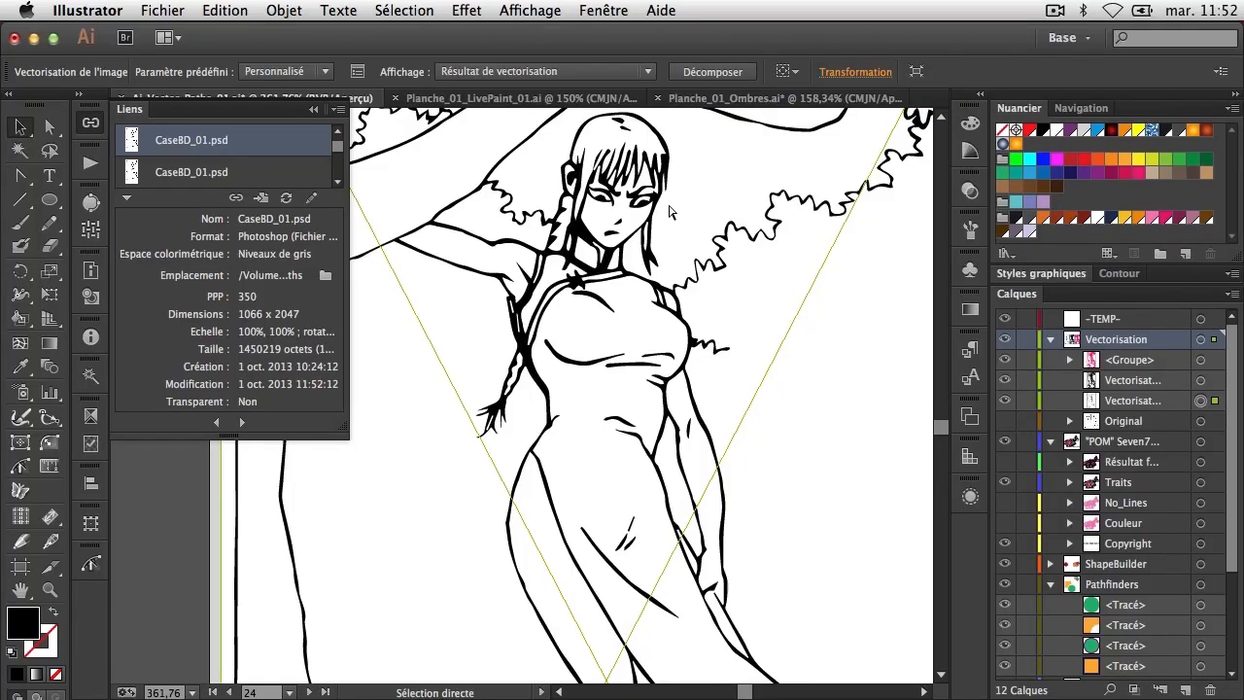
Step: Check the traced image in outline view, return to preview and reopen the Image Trace settings
key(super+y)
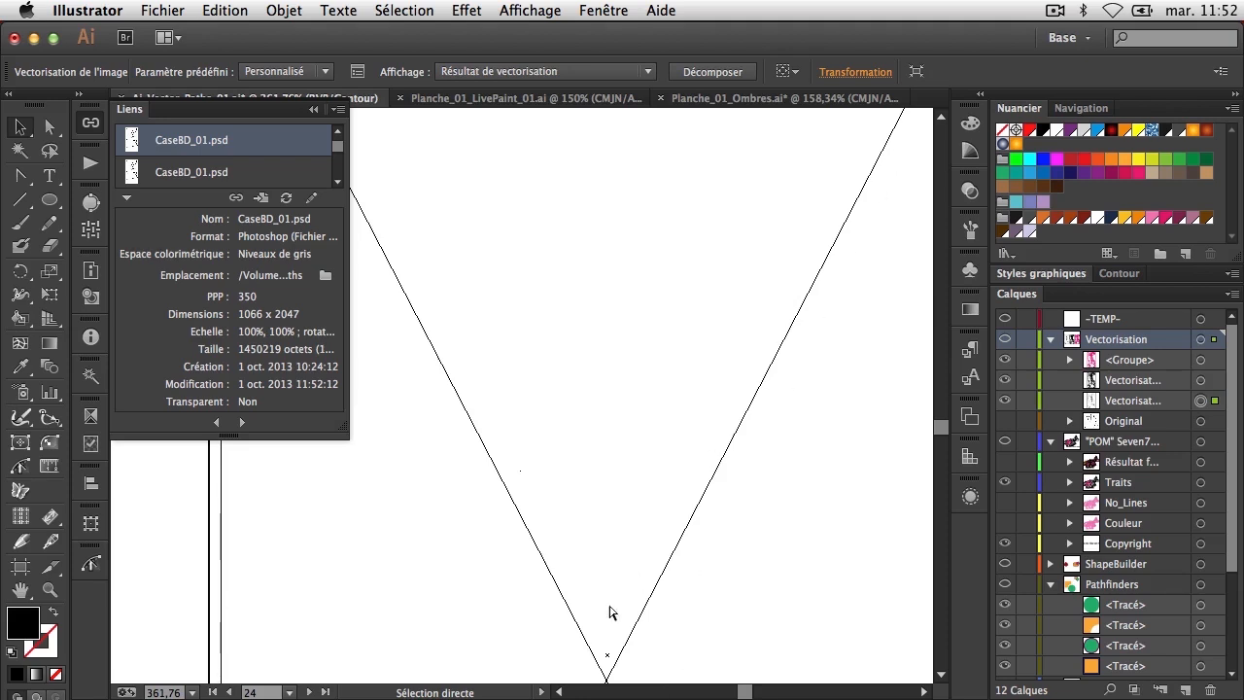
key(super+y)
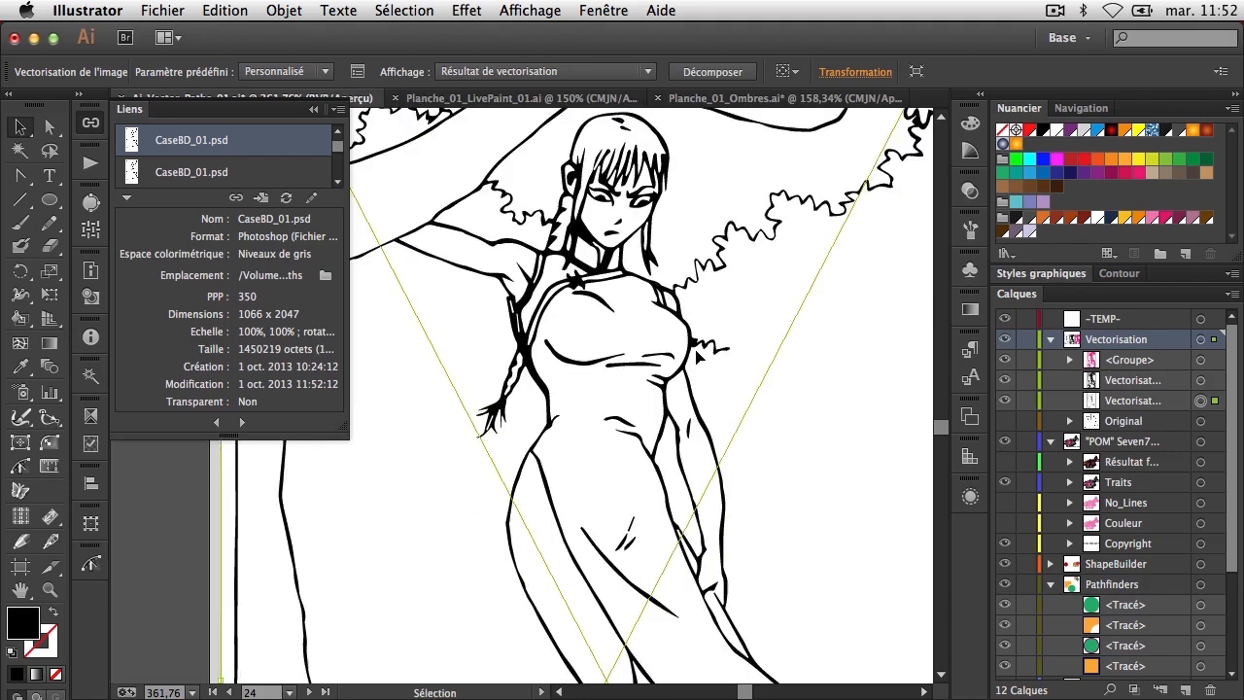
click(92, 205)
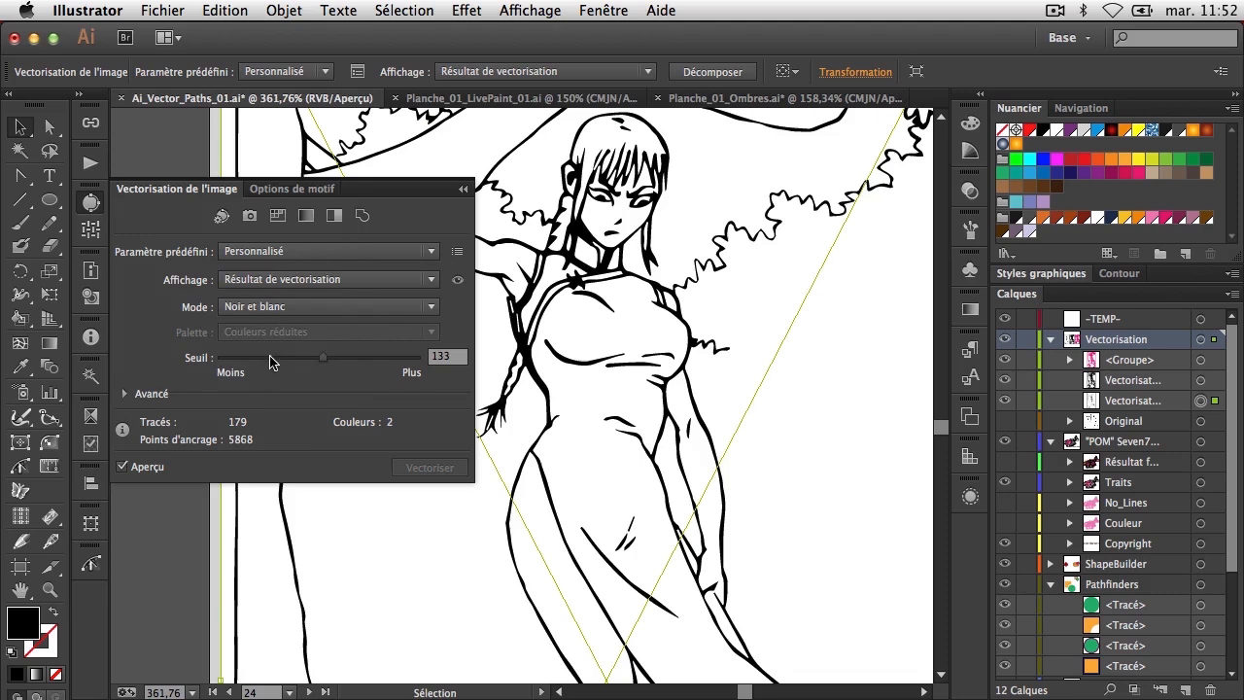
Step: In the advanced tracing settings, enable Ignorer le blanc and set the Tracés value to 66%
click(124, 394)
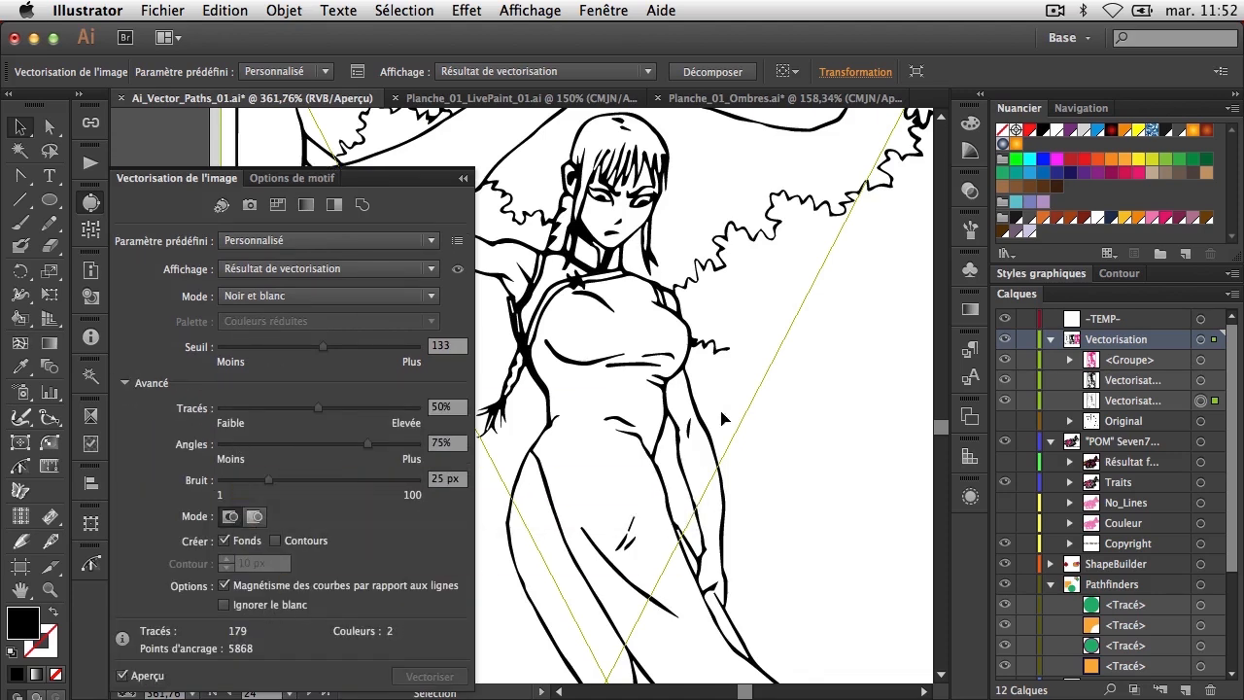
click(249, 604)
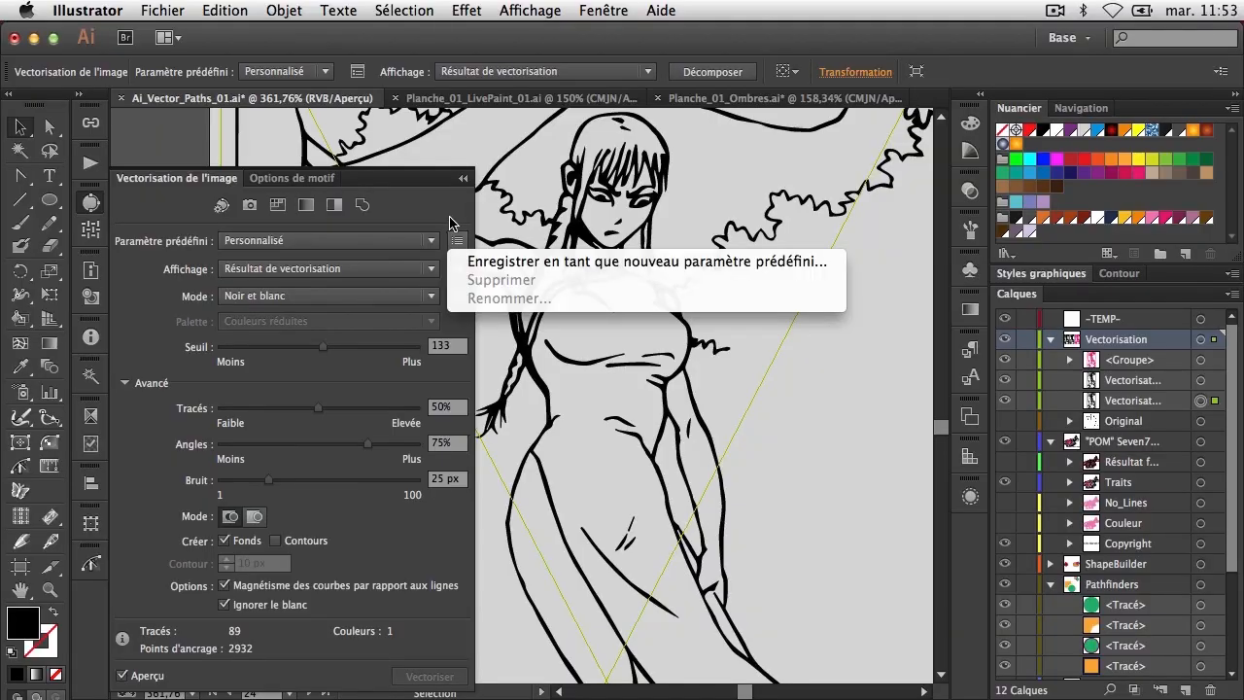
click(436, 209)
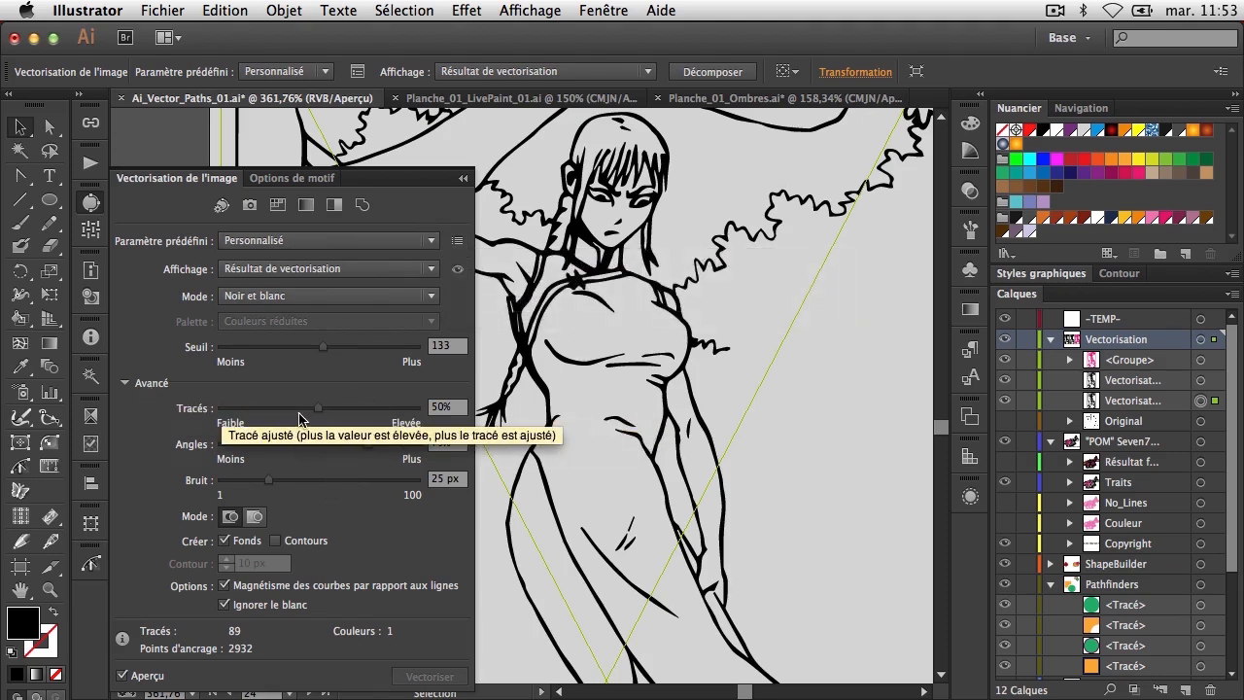
drag(334, 416, 352, 416)
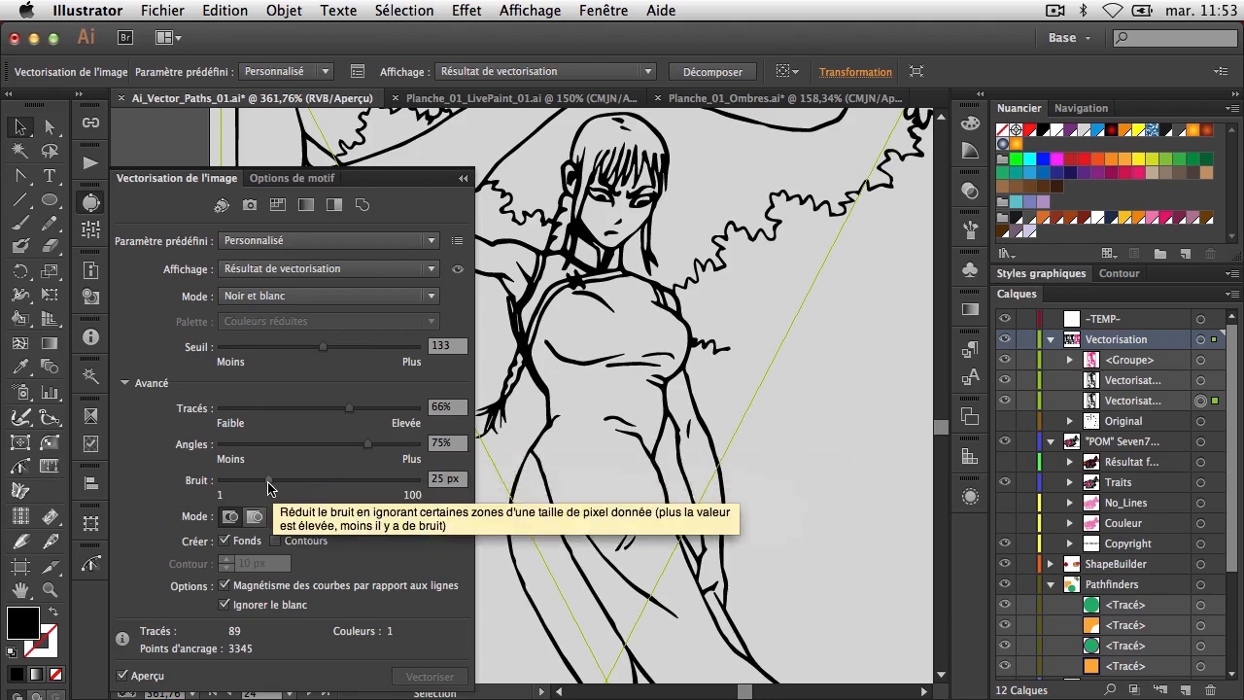
Step: Switch to Photoshop to check the original drawing for stray noise, and return to the tracing settings in Illustrator
key(super+Tab)
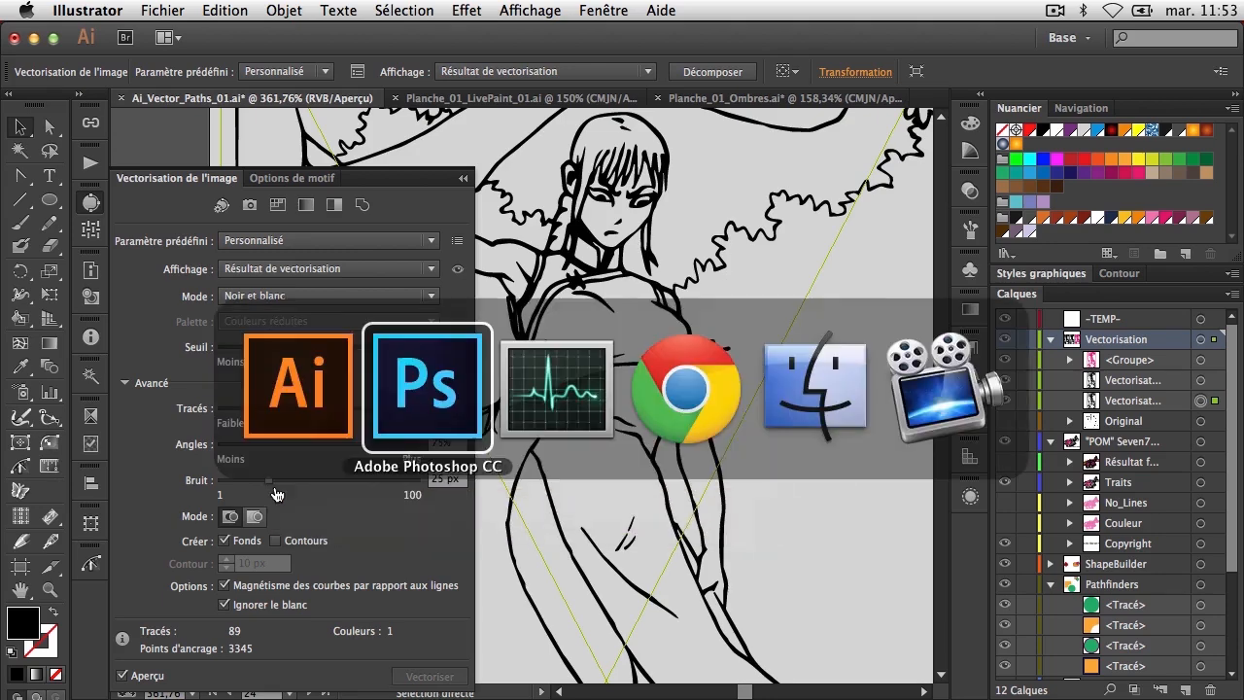
scroll(352, 368, up, 10)
scroll(352, 368, left, 10)
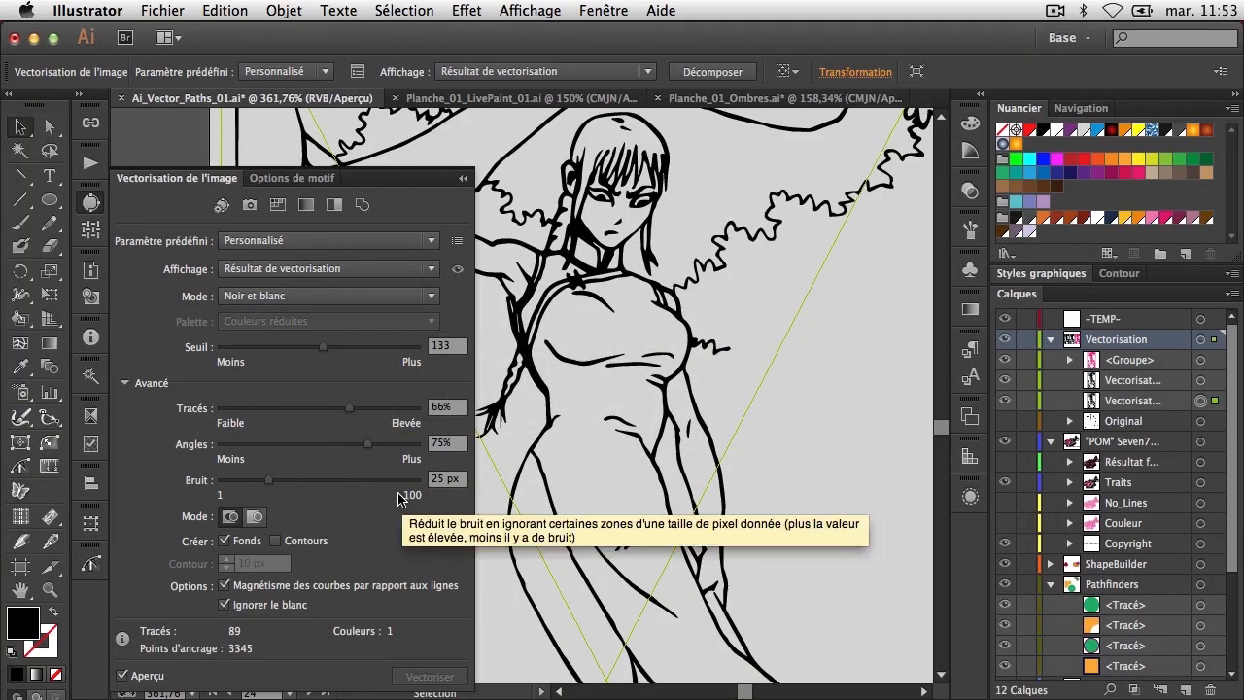
Step: Expand the tracing into editable vector paths and put away the Image Trace settings
click(124, 383)
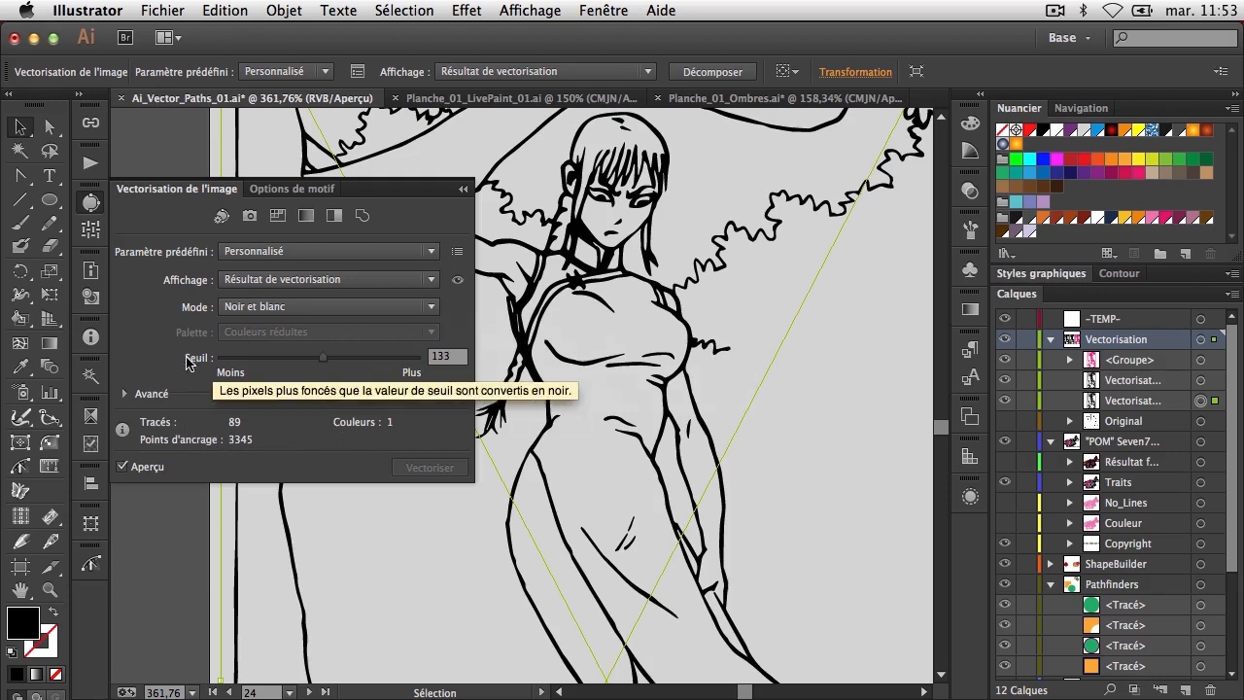
click(700, 73)
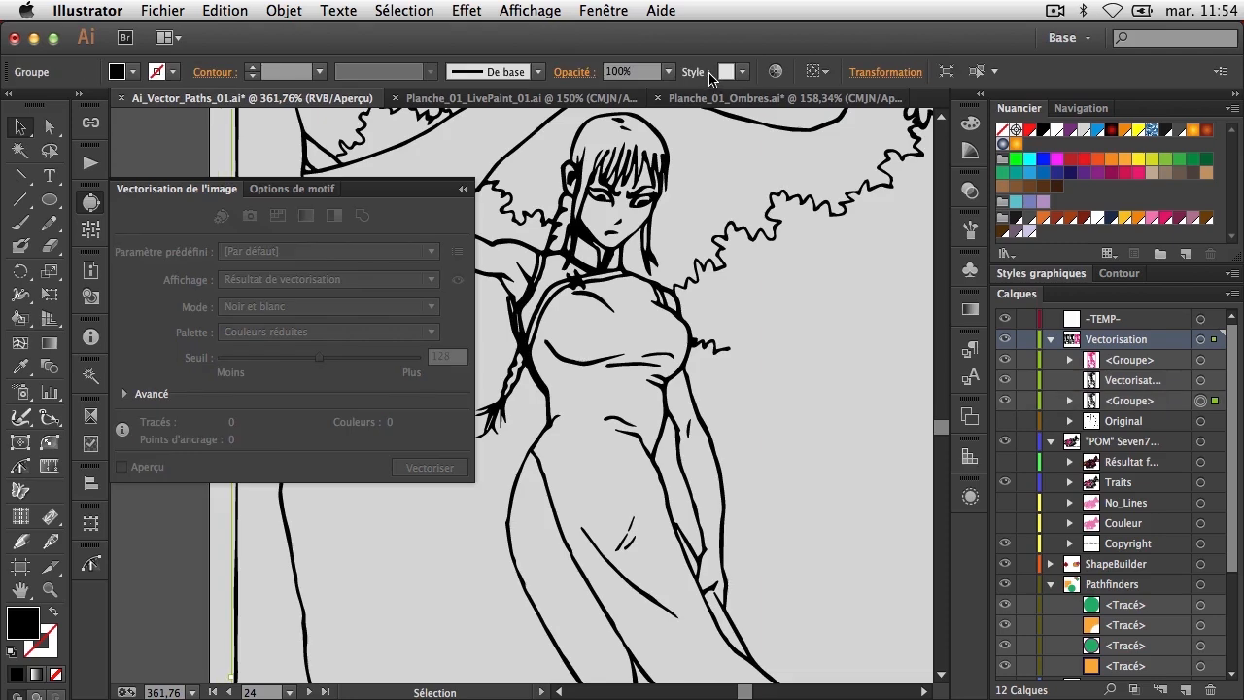
click(91, 203)
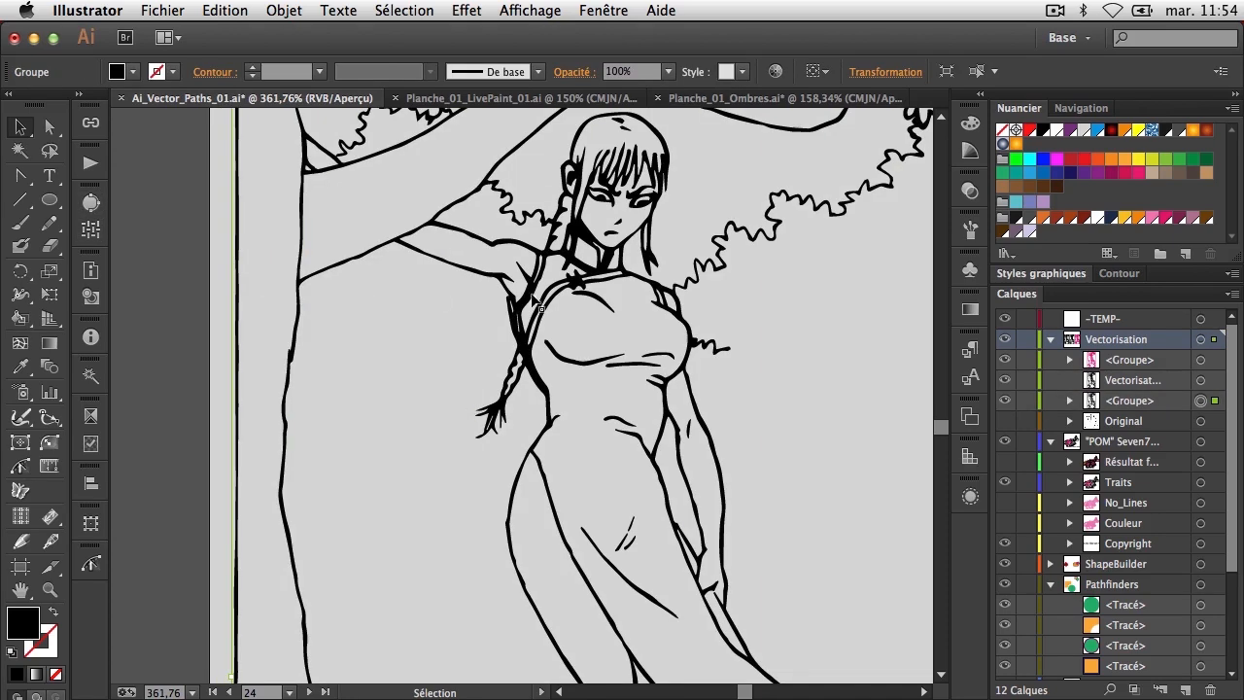
Step: Examine the expanded line art up close around the figure's hips, arm and legs
key(super+space)
drag(497, 509, 665, 620)
drag(543, 271, 447, 539)
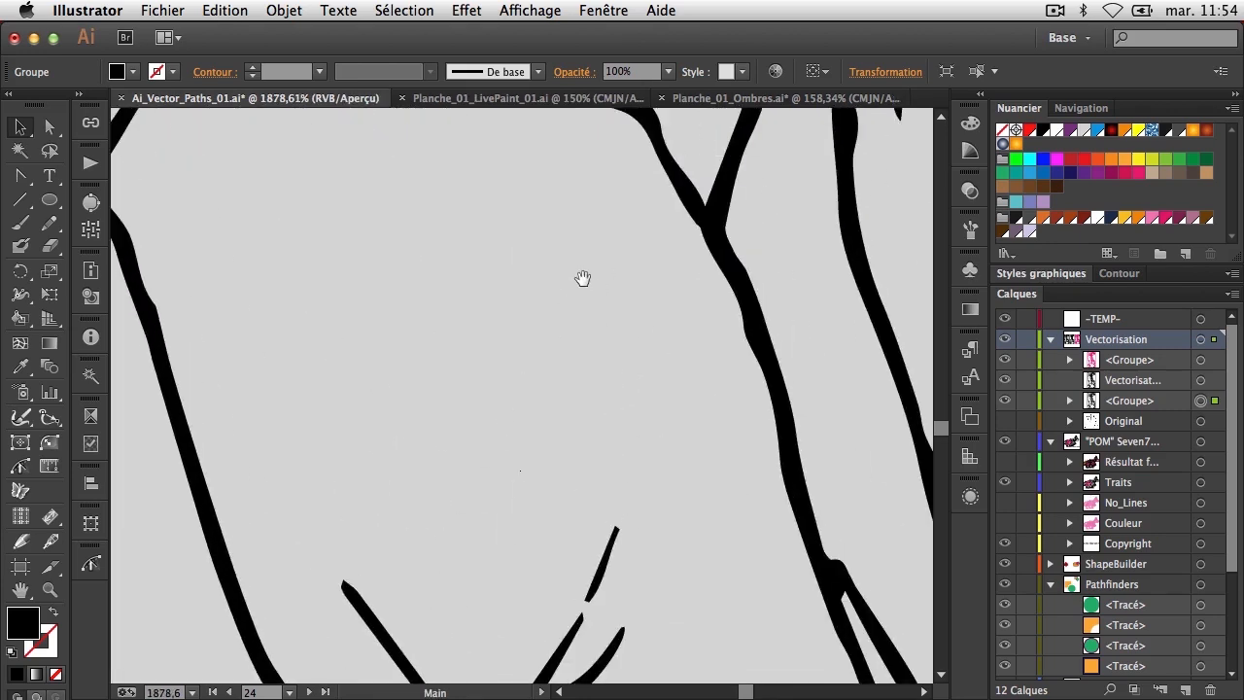
drag(583, 278, 820, 288)
drag(547, 518, 562, 439)
key(super+minus)
key(super+minus)
key(super+minus)
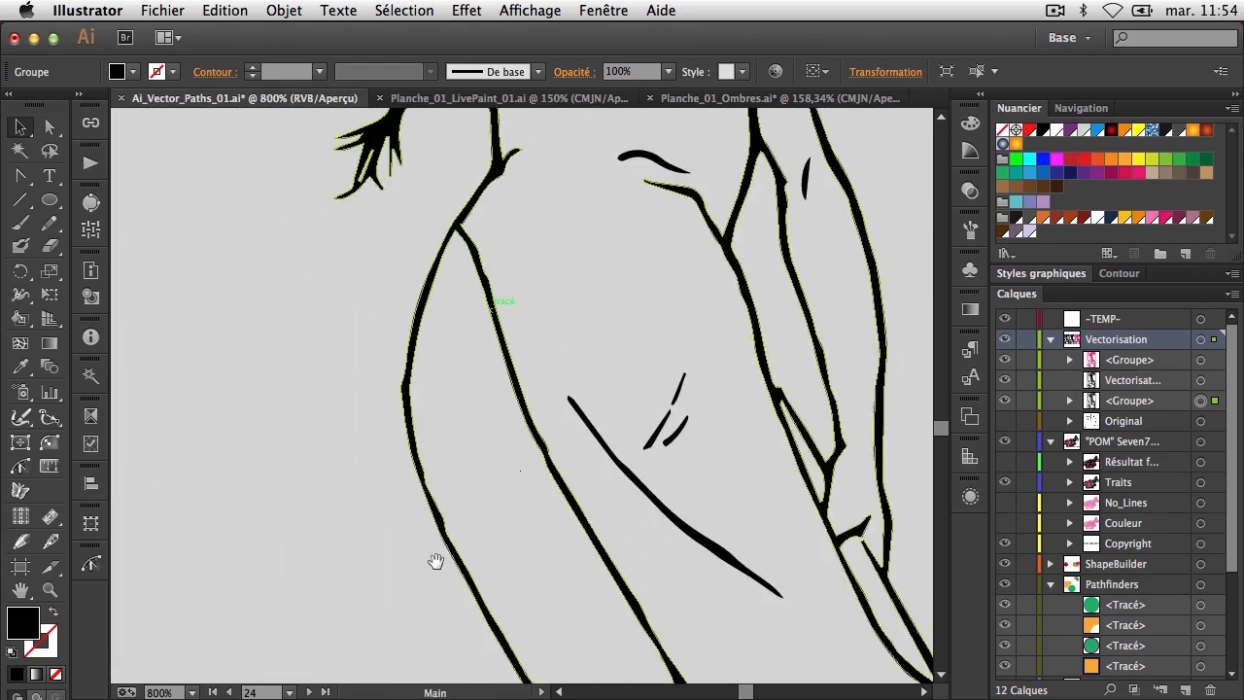
scroll(436, 561, down, 2)
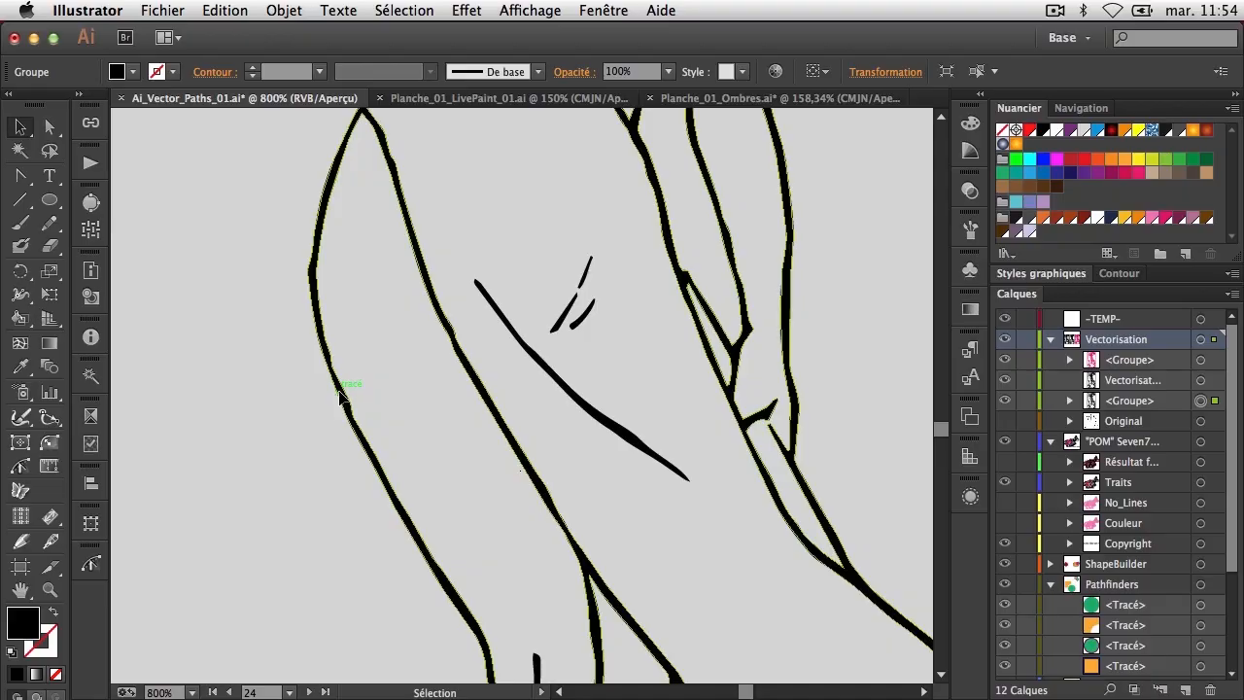
Step: Select the expanded line art and smooth the outer edge of the thigh by redrawing it with the Pencil tool
click(341, 394)
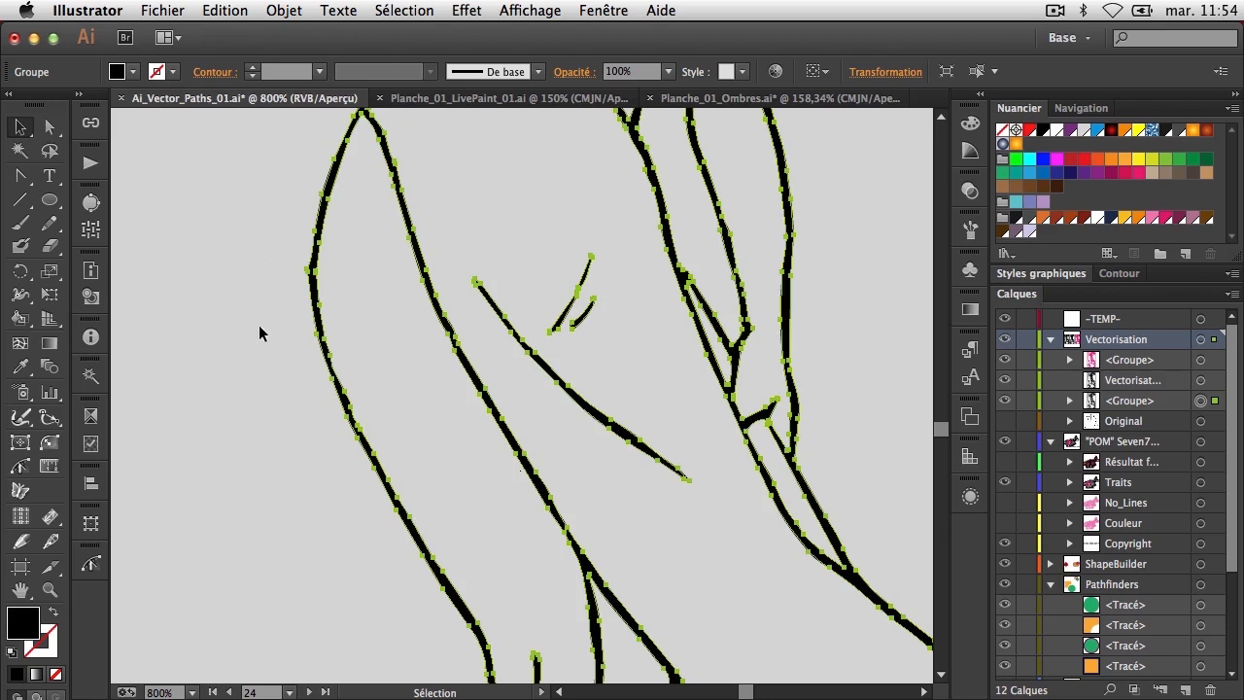
click(50, 222)
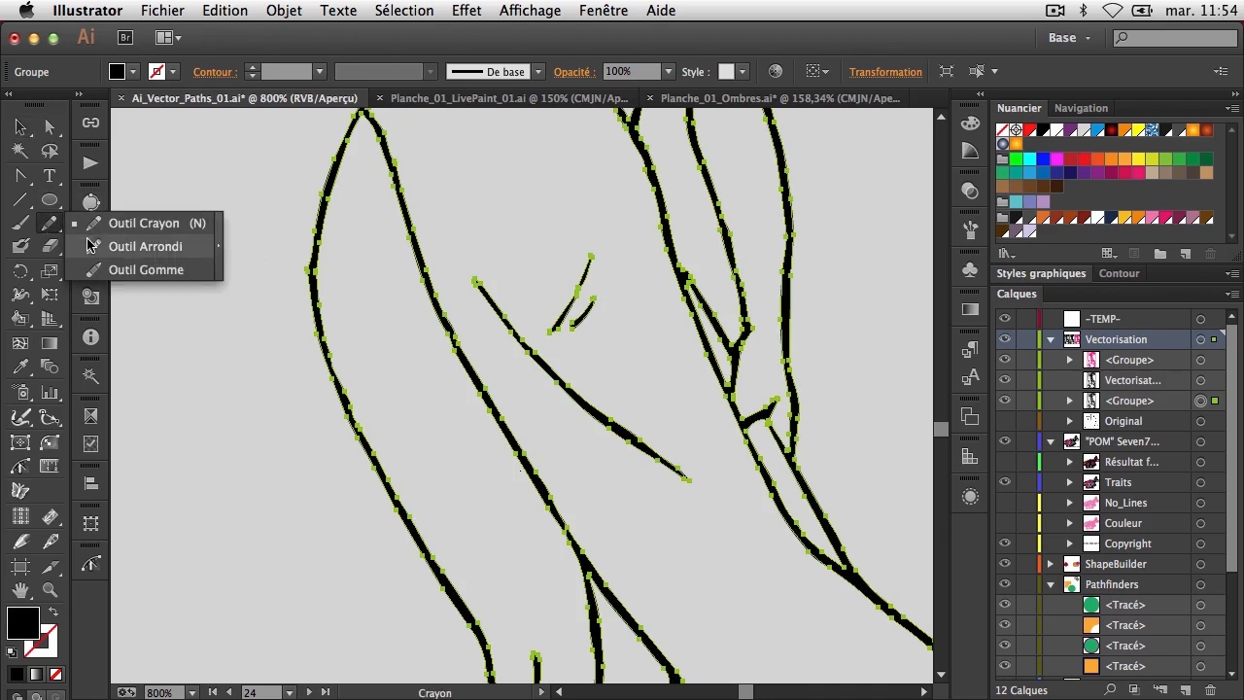
click(289, 347)
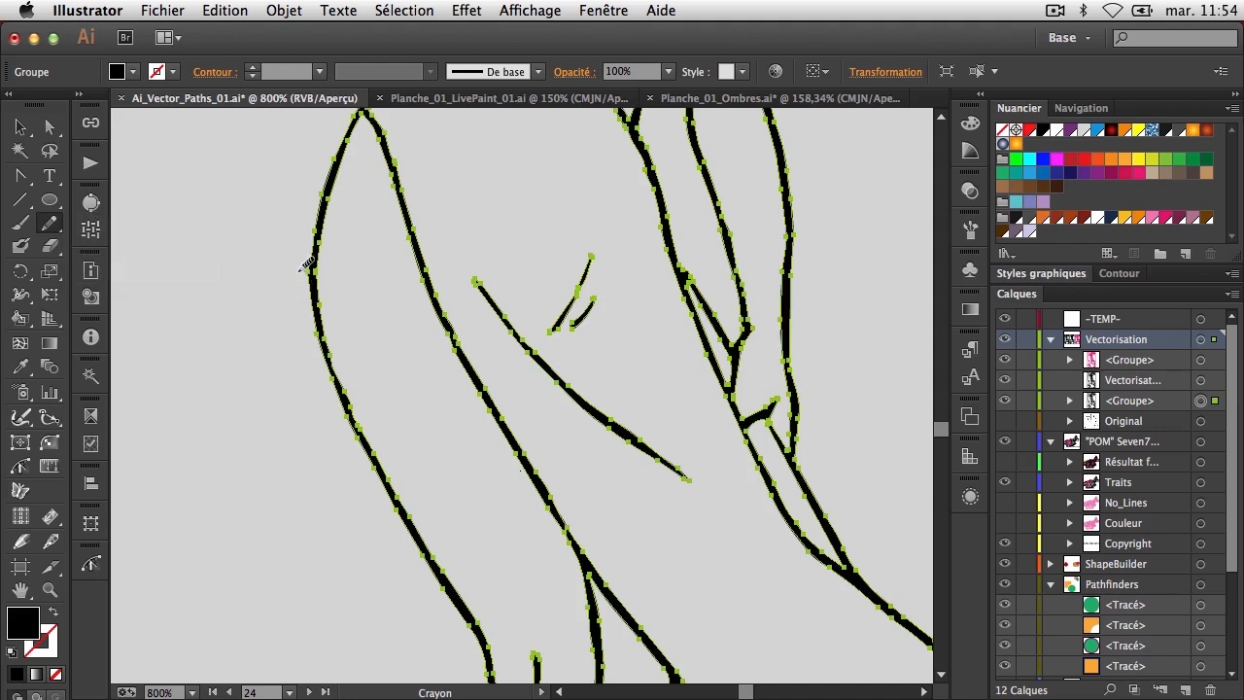
mouse_move(310, 326)
mouse_down()
mouse_move(358, 404)
mouse_move(298, 283)
mouse_up()
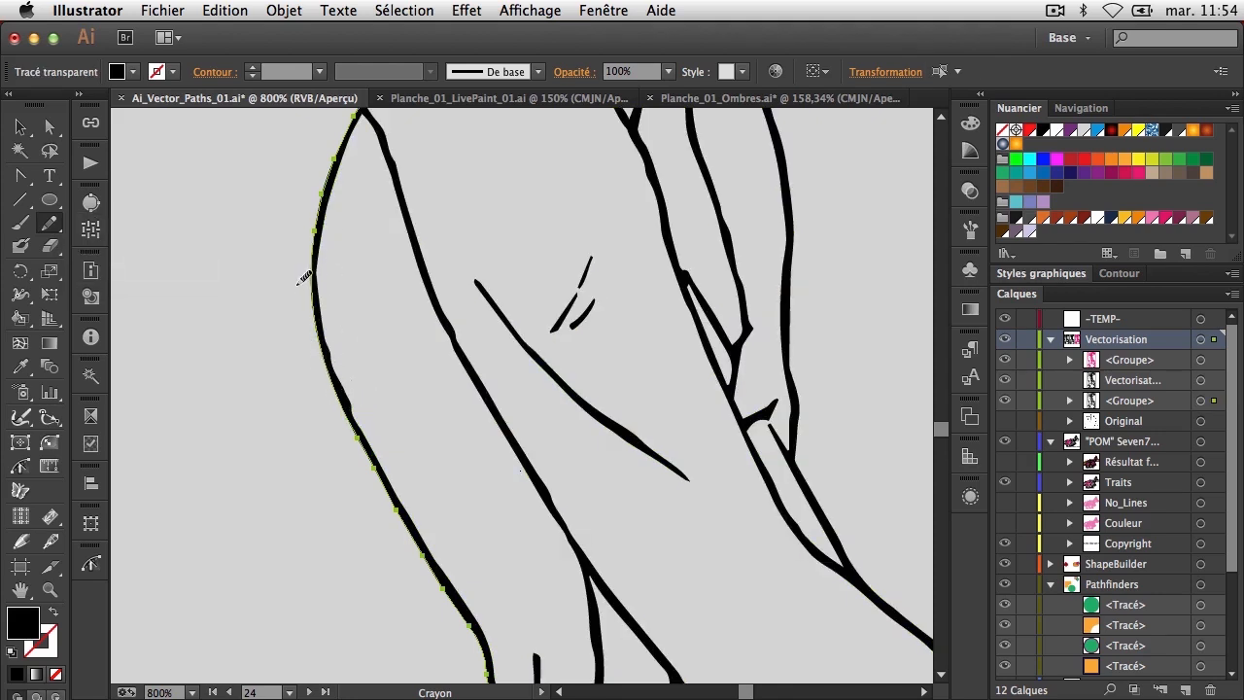
drag(386, 483, 470, 632)
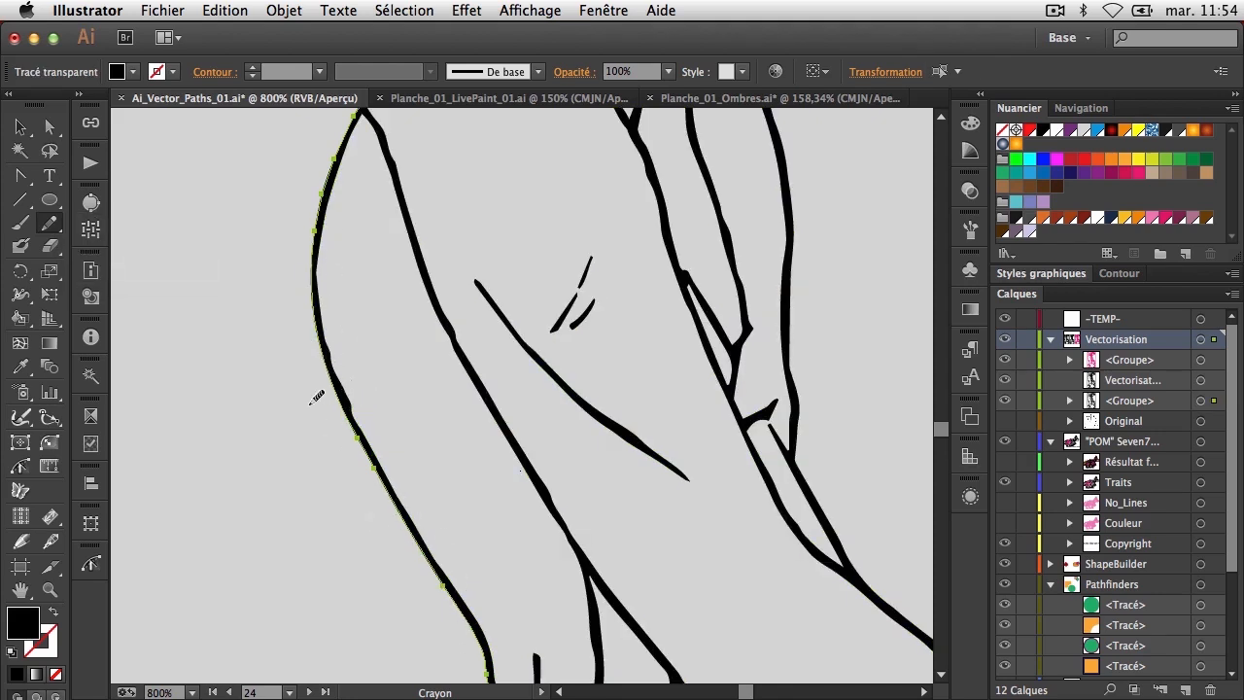
drag(302, 237, 310, 236)
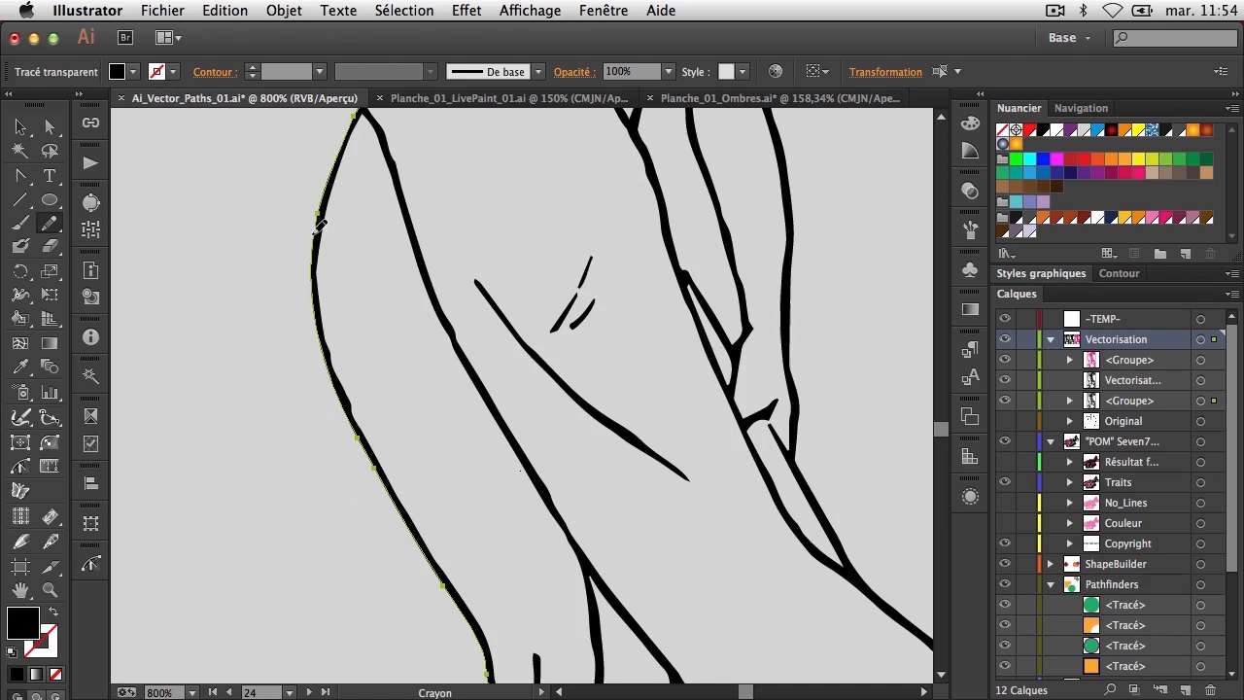
Step: Reselect the line art, redraw the inner edges of both thigh lines with the Pencil tool and deselect
ctrl+click(324, 231)
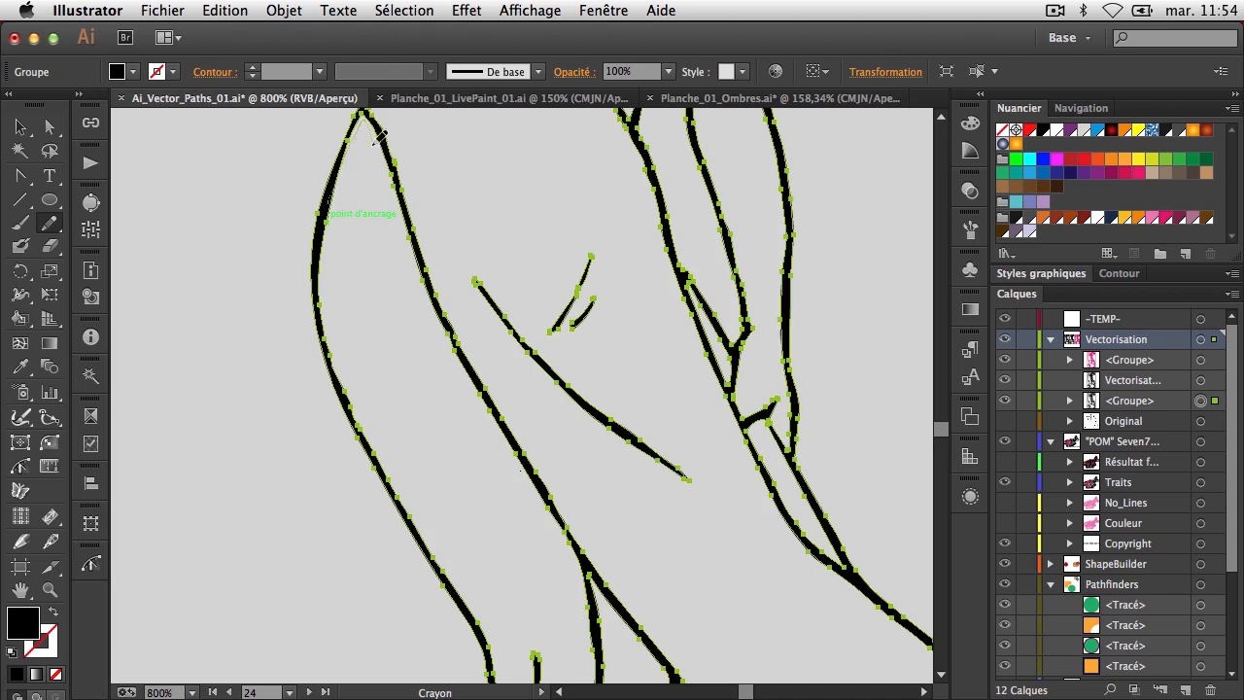
mouse_move(358, 131)
mouse_down()
mouse_move(317, 235)
mouse_move(334, 171)
mouse_move(327, 330)
mouse_move(327, 287)
mouse_move(346, 379)
mouse_up()
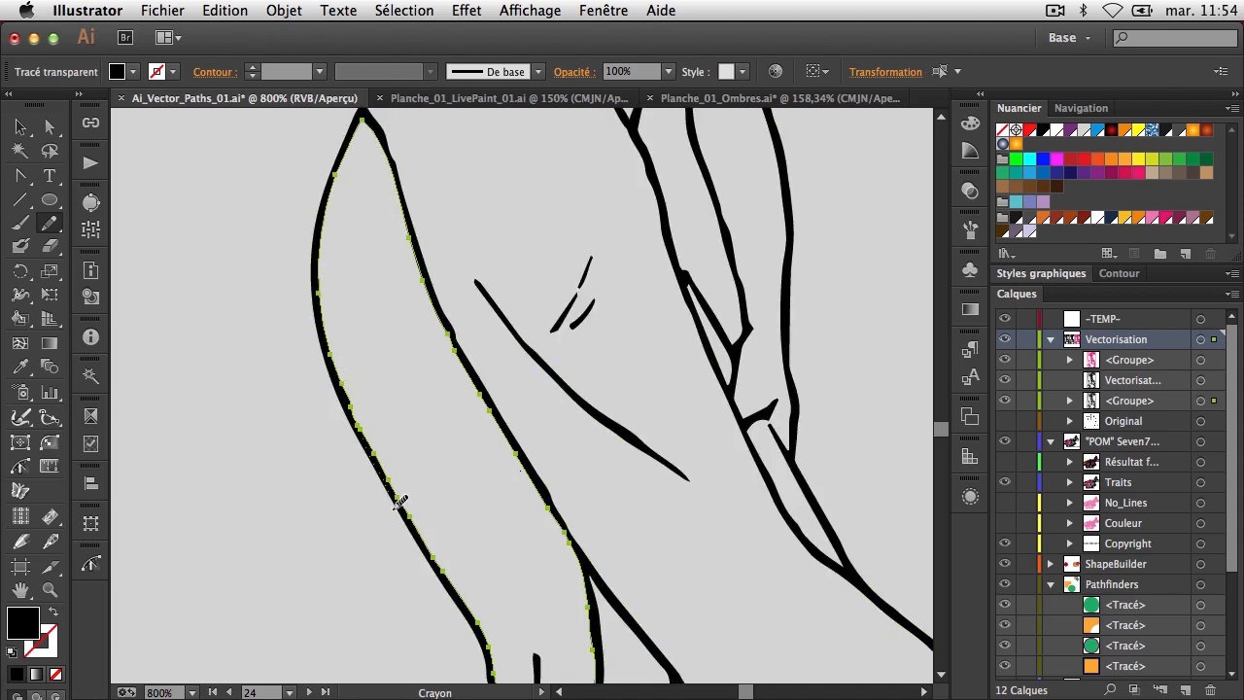
mouse_move(398, 501)
mouse_down()
mouse_move(402, 465)
mouse_move(449, 545)
mouse_up()
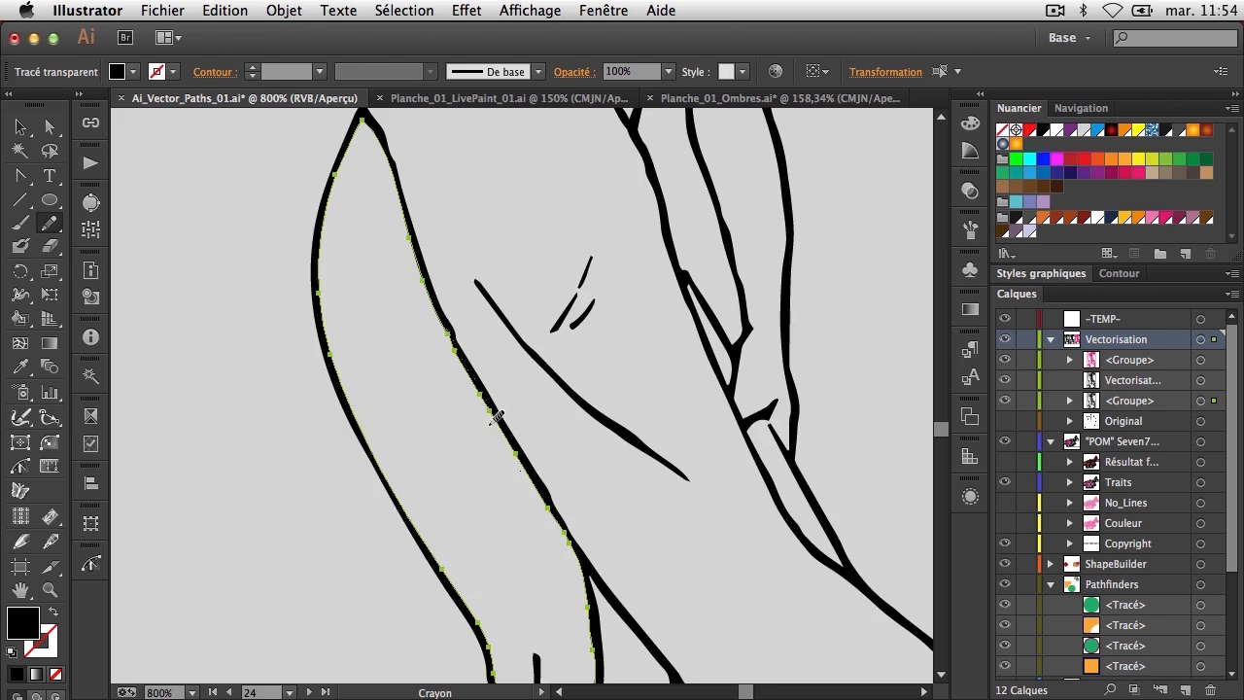
mouse_move(444, 334)
mouse_down()
mouse_move(529, 485)
mouse_move(547, 540)
mouse_up()
drag(573, 299, 397, 393)
click(22, 128)
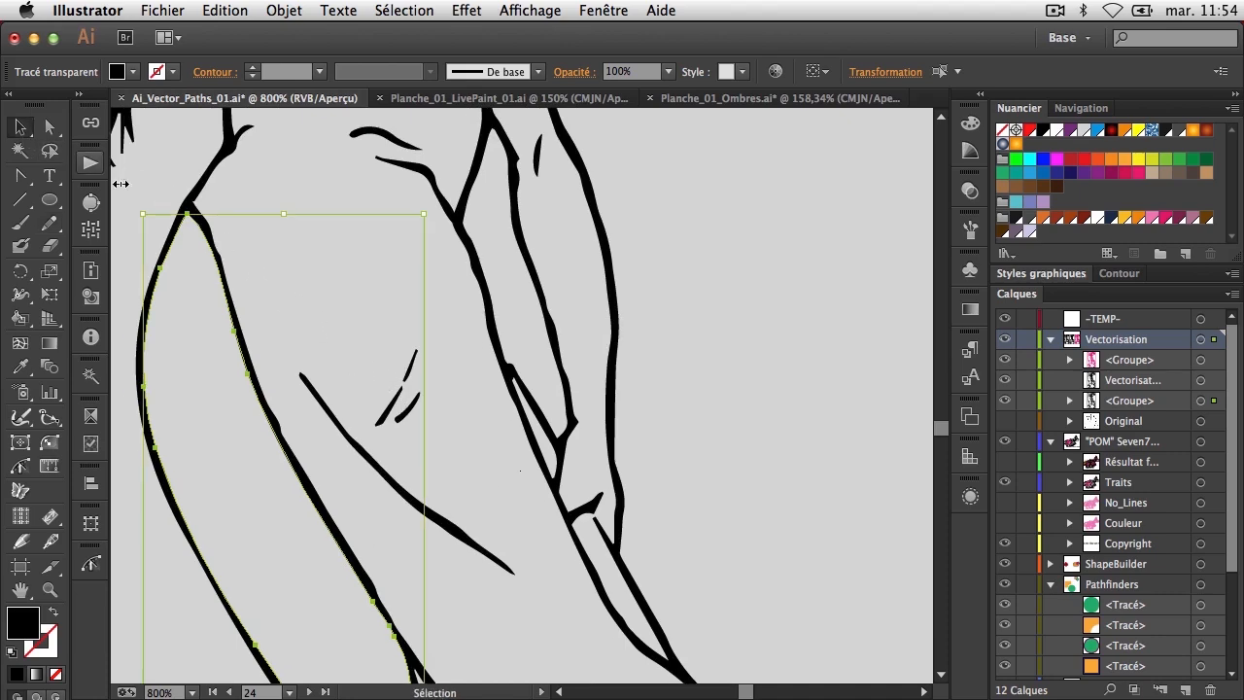
click(681, 296)
Step: Make the Original layer visible beneath the traced copy on the neighbouring artboard
key(super+minus)
key(super+minus)
key(super+minus)
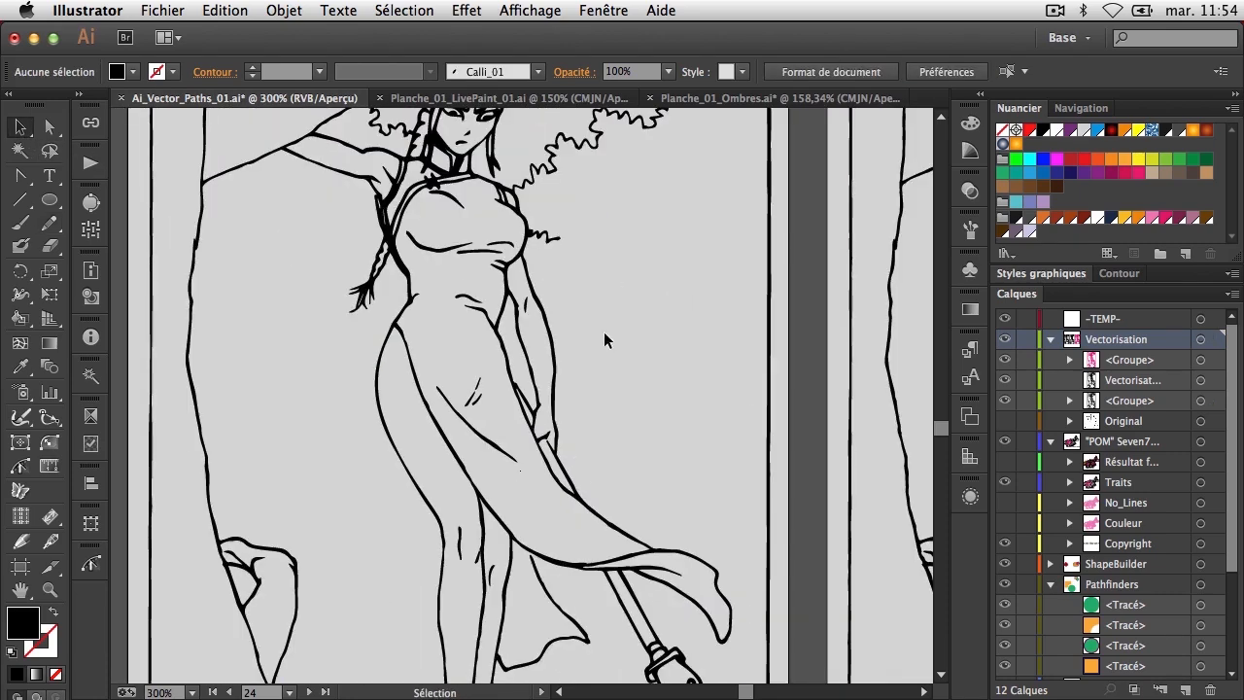
drag(608, 342, 748, 430)
drag(624, 306, 458, 390)
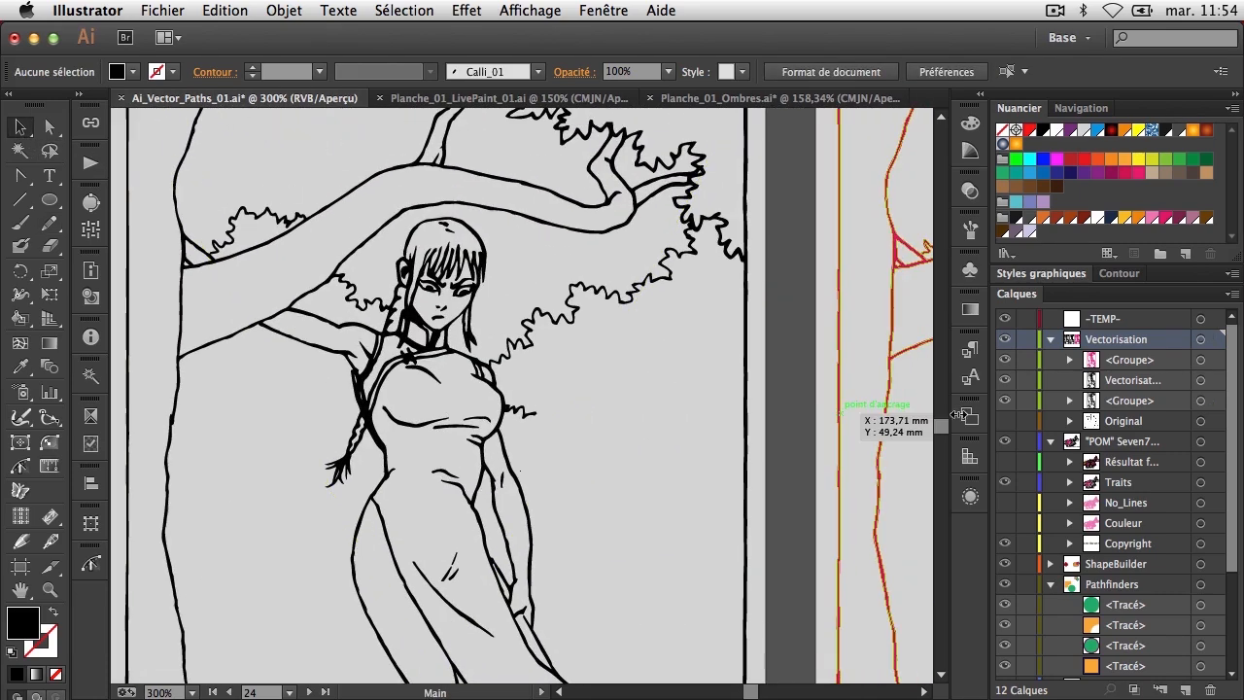
click(1007, 423)
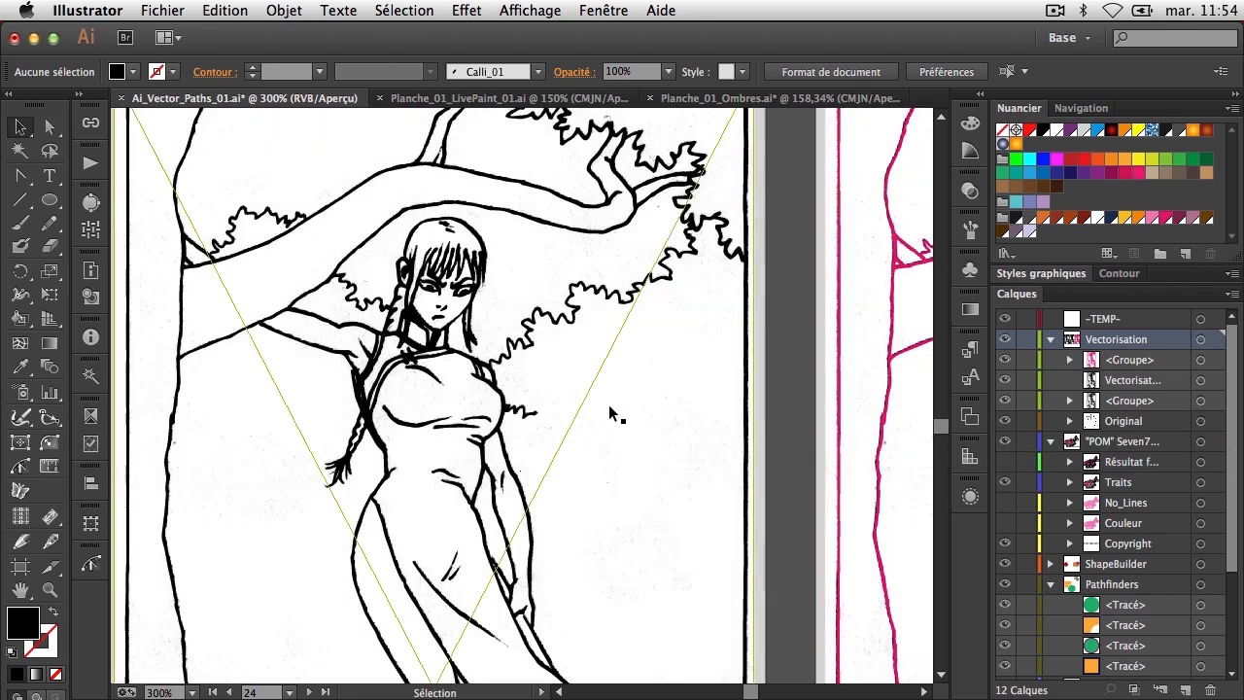
Step: Expand the tracing that overlies the original into paths and fill it with the magenta 05_Rayures 1 swatch
click(502, 414)
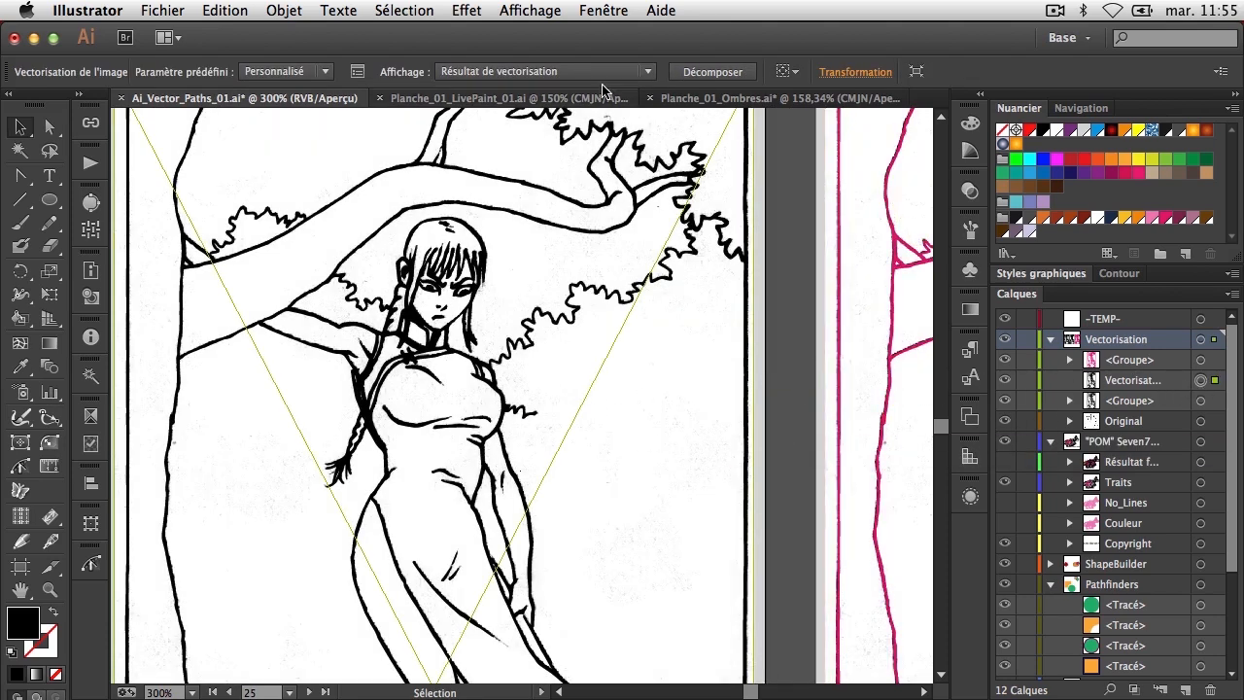
click(701, 72)
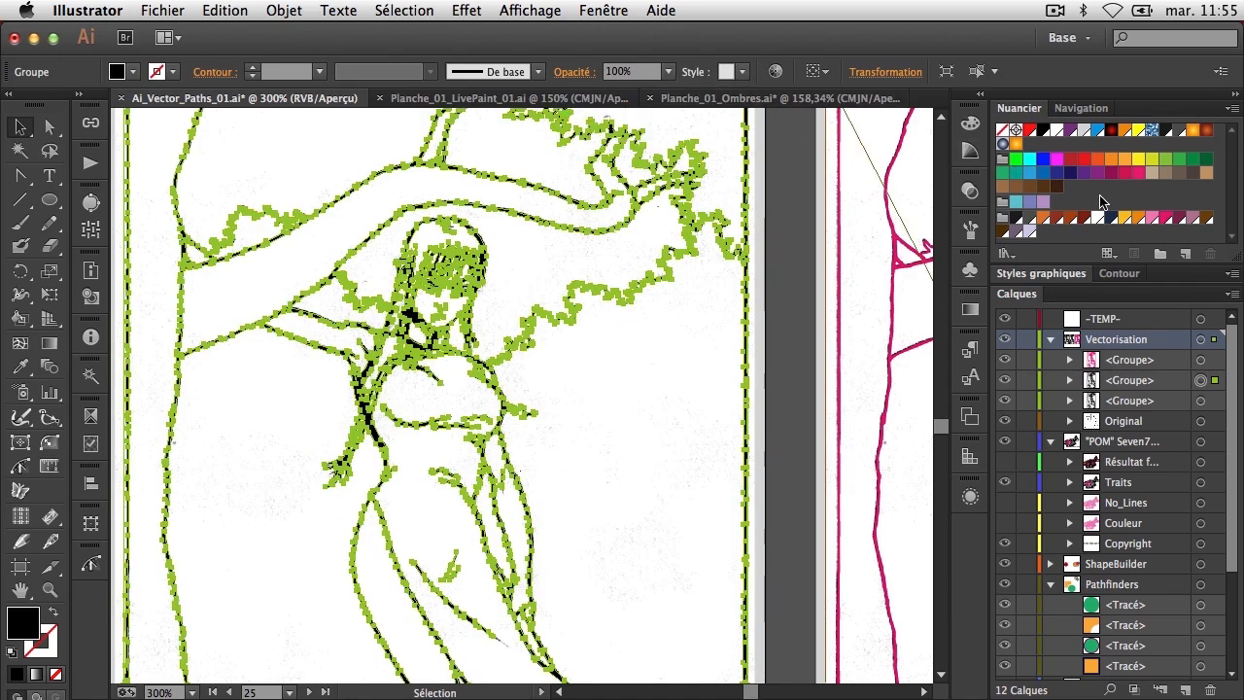
click(1166, 221)
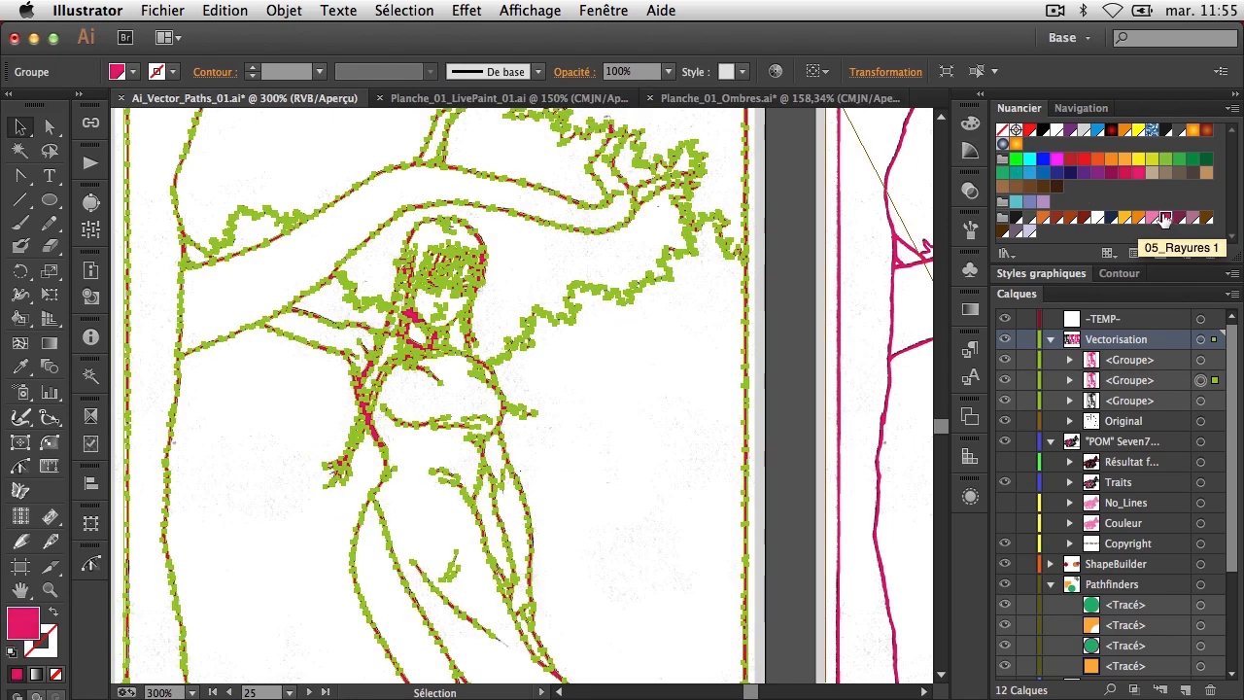
click(778, 273)
Step: Lock the Original layer, select the magenta line art around the face and activate the Pencil tool
key(z)
drag(413, 243, 559, 342)
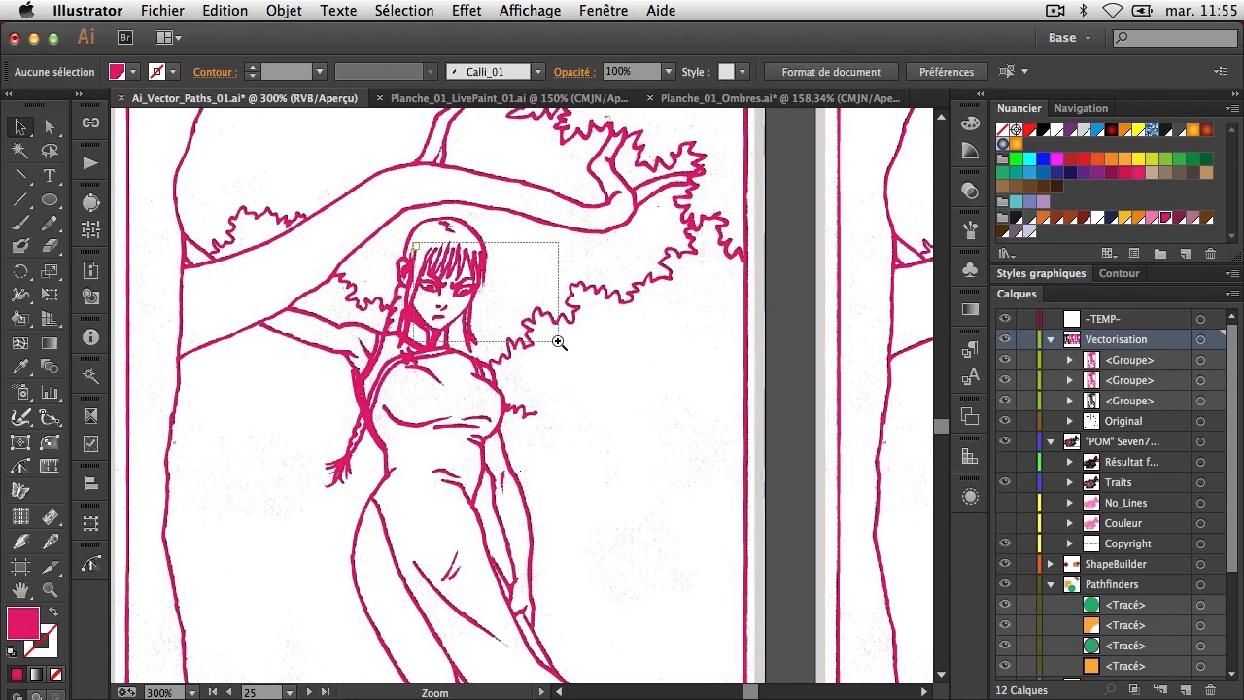
key(space)
drag(469, 369, 510, 377)
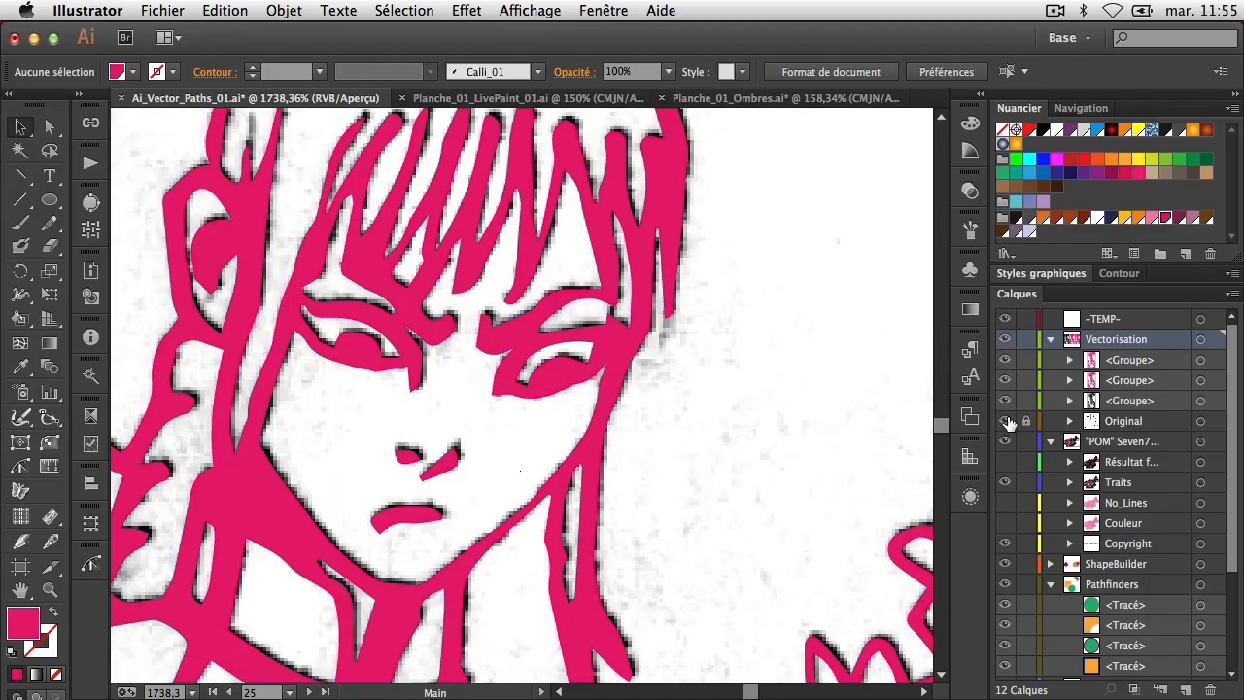
click(579, 453)
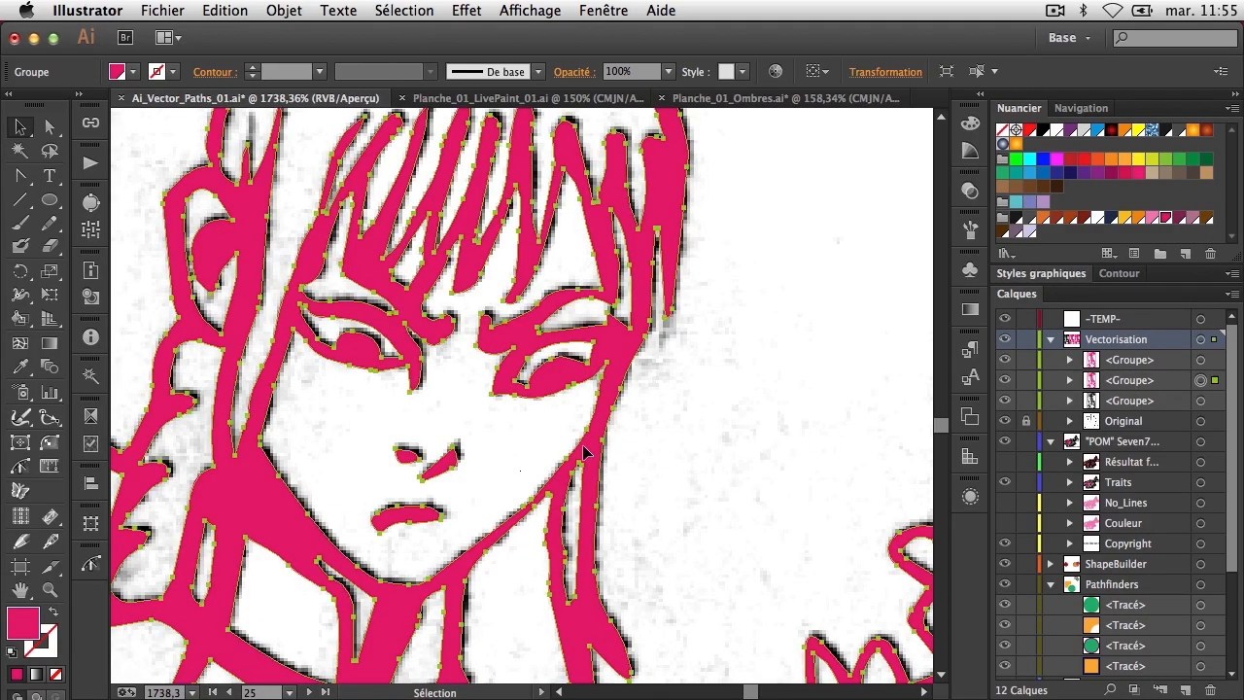
key(n)
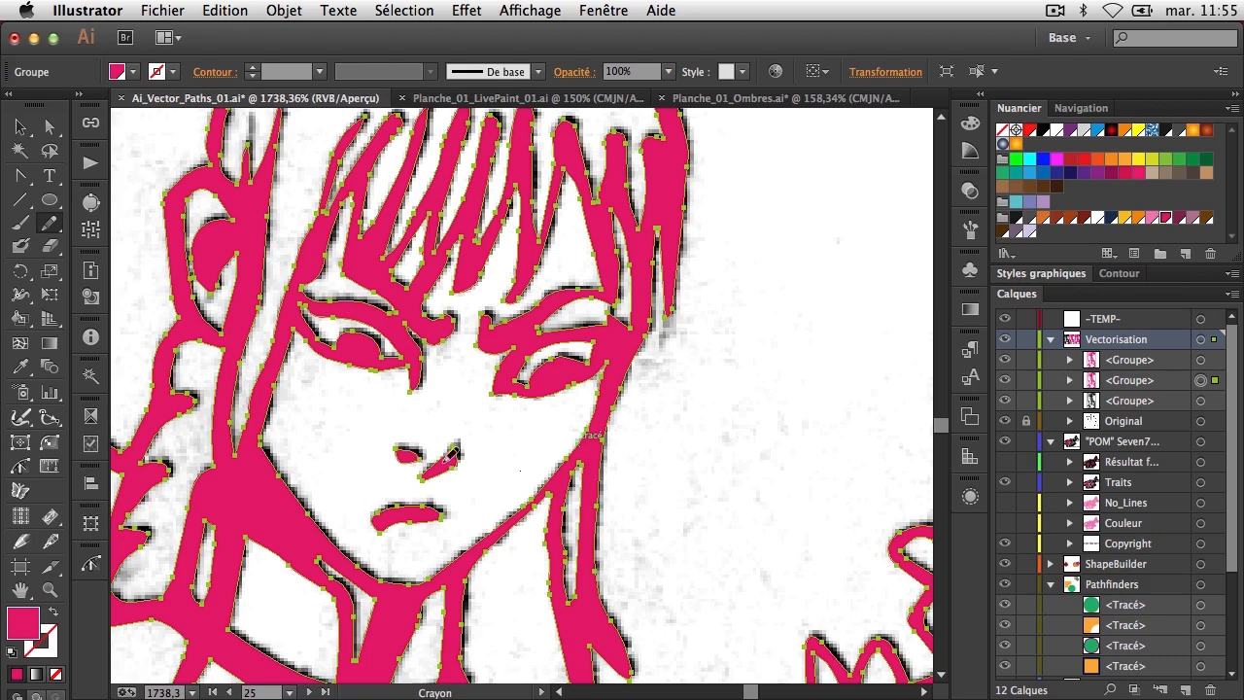